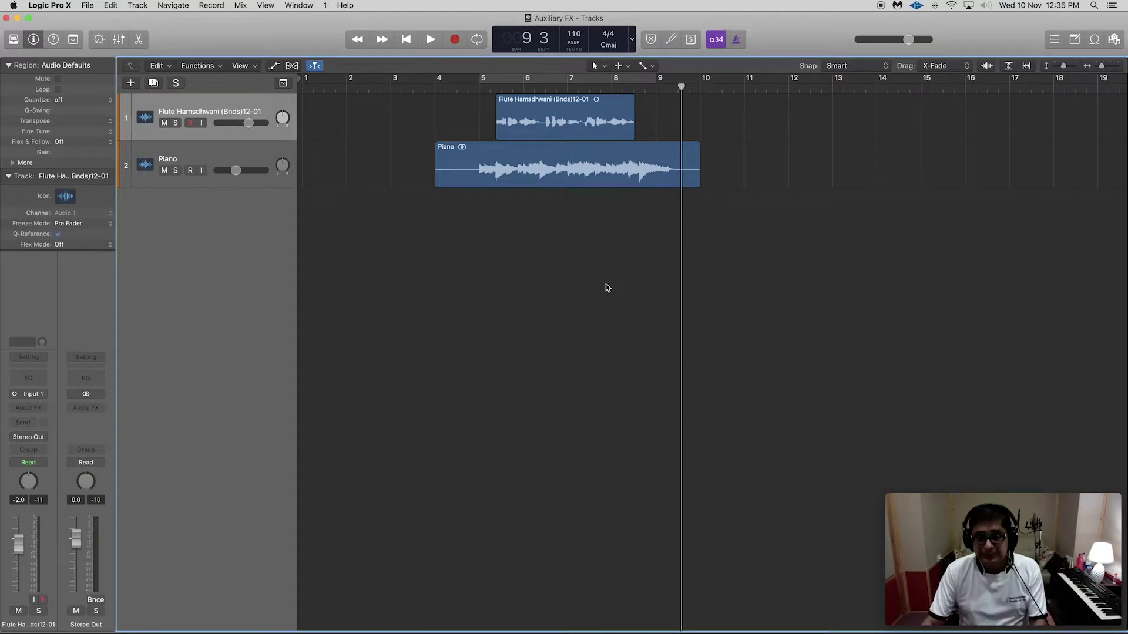
Move the playhead back to bar 4 and show the mixer
{"action": "key", "text": "comma"}
{"action": "key", "text": "comma"}
{"action": "key", "text": "comma"}
{"action": "key", "text": "comma"}
{"action": "key", "text": "comma"}
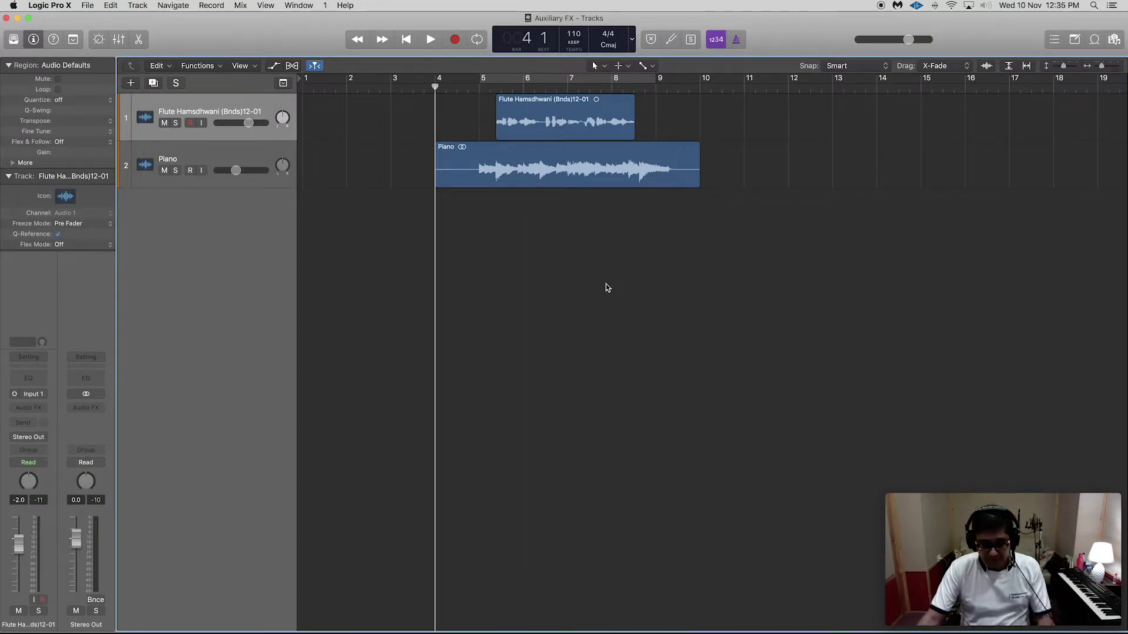
{"action": "key", "text": "x"}
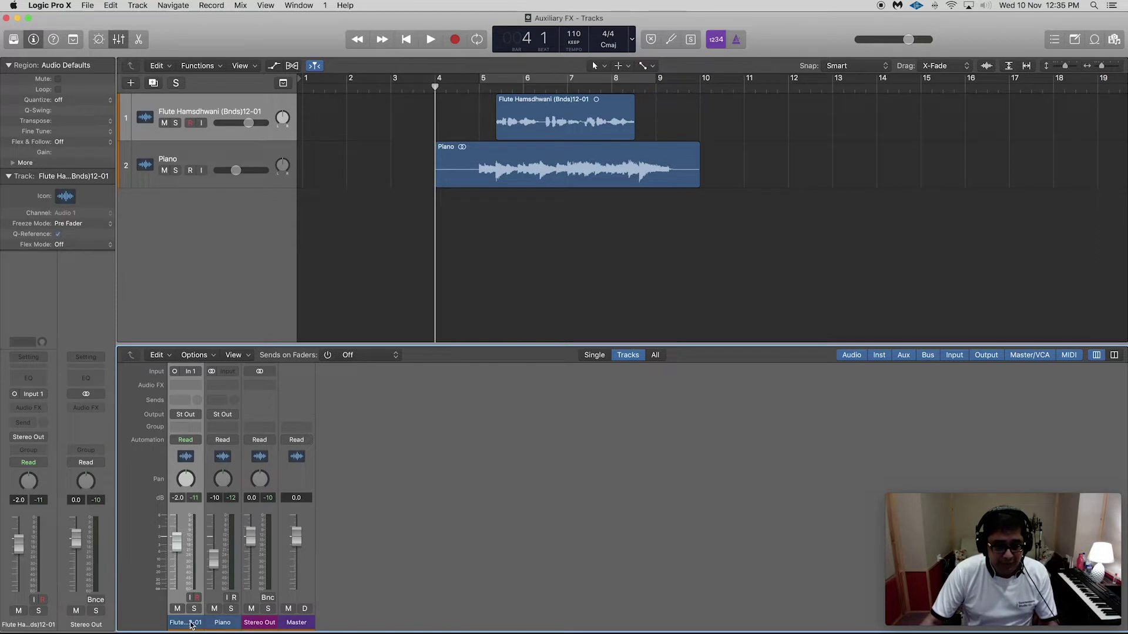
Add a send to Bus 1 on the flute channel strip
{"action": "left_click", "coordinate": [223, 624]}
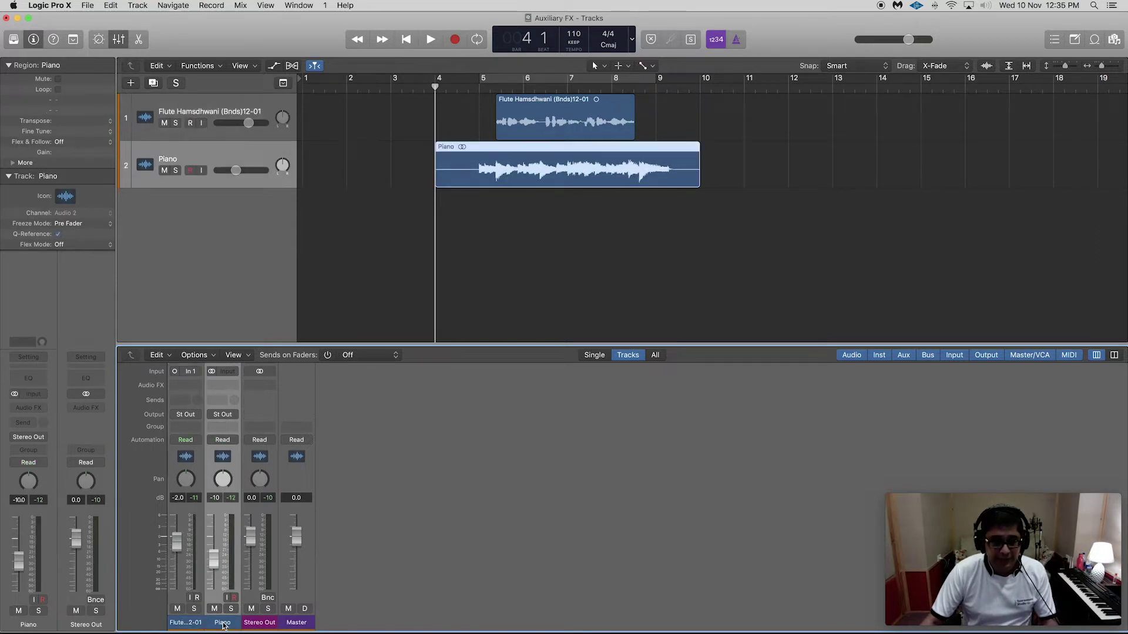
{"action": "left_click", "coordinate": [190, 624]}
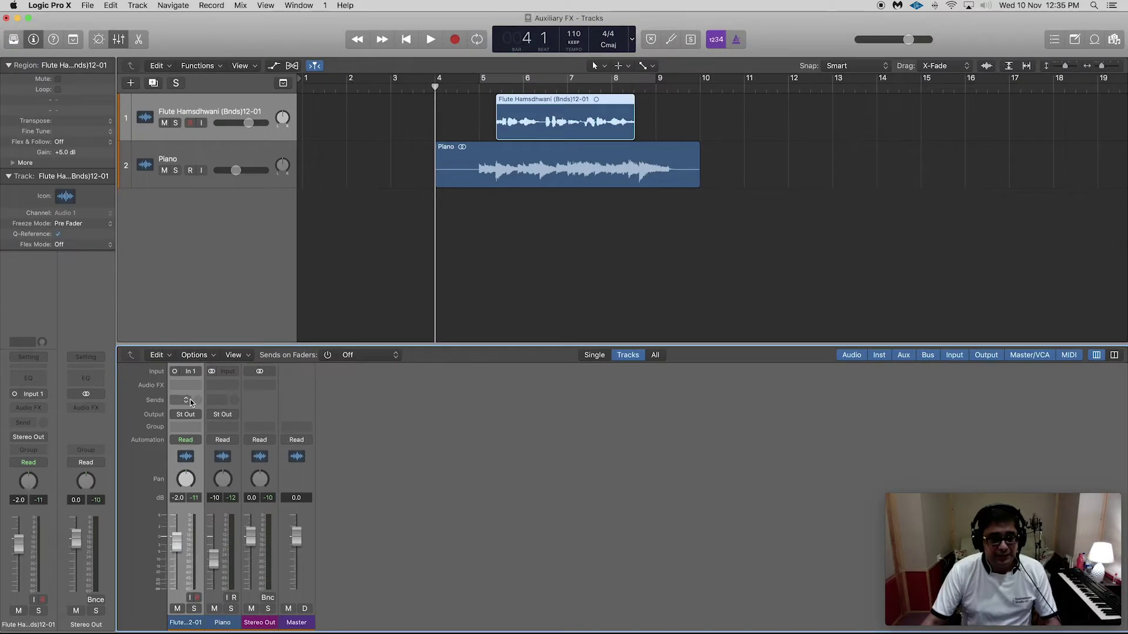
{"action": "left_click", "coordinate": [185, 402]}
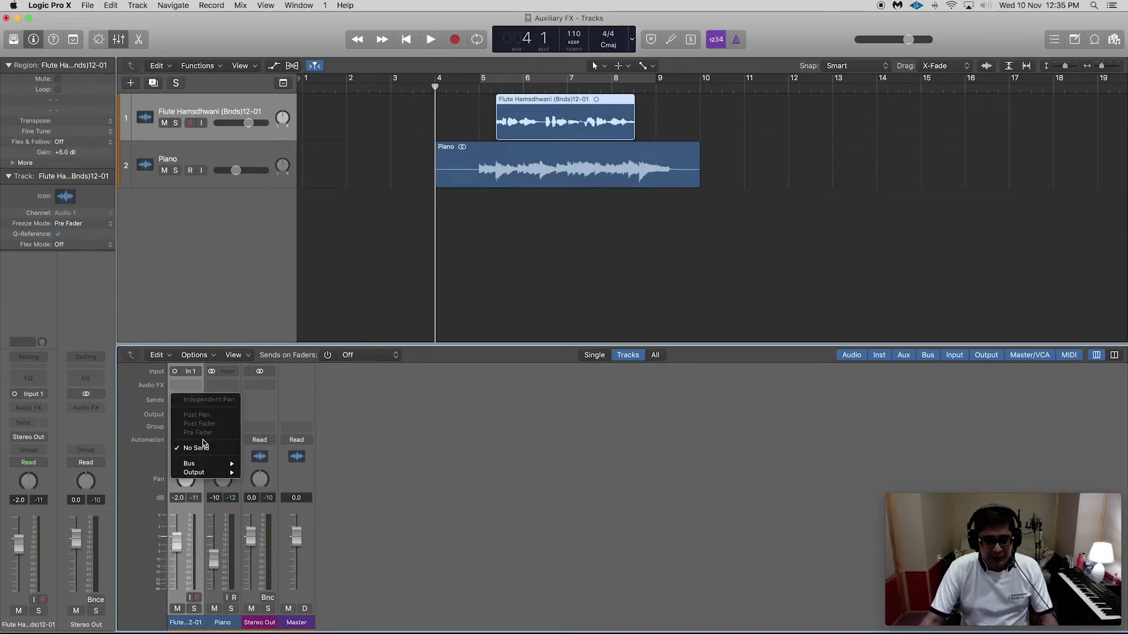
{"action": "mouse_move", "coordinate": [217, 465]}
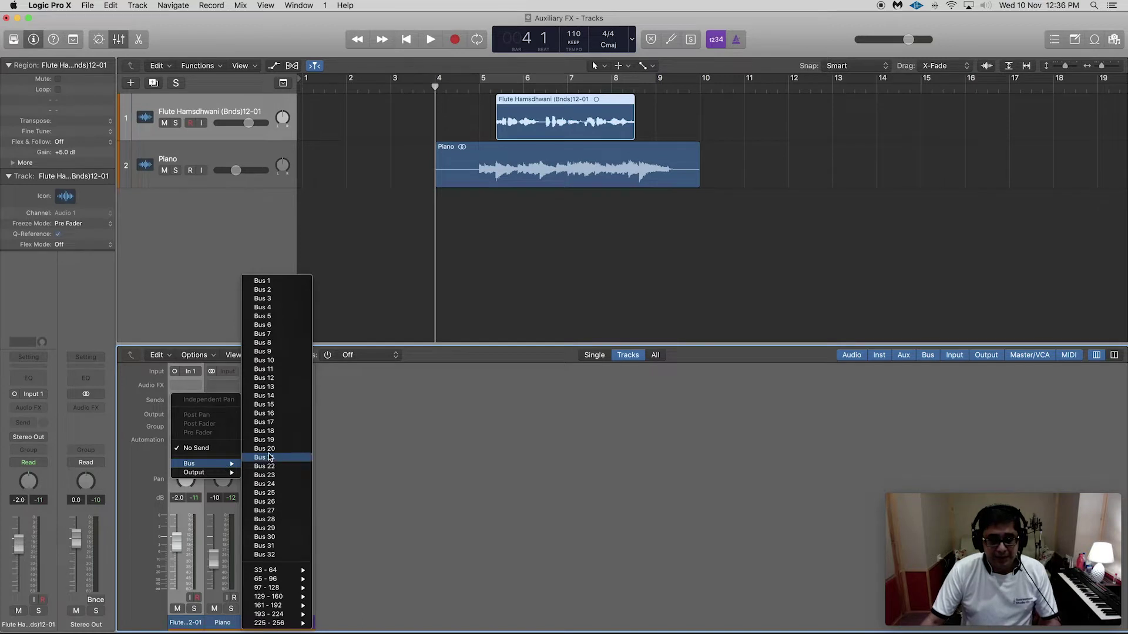
{"action": "left_click", "coordinate": [283, 282]}
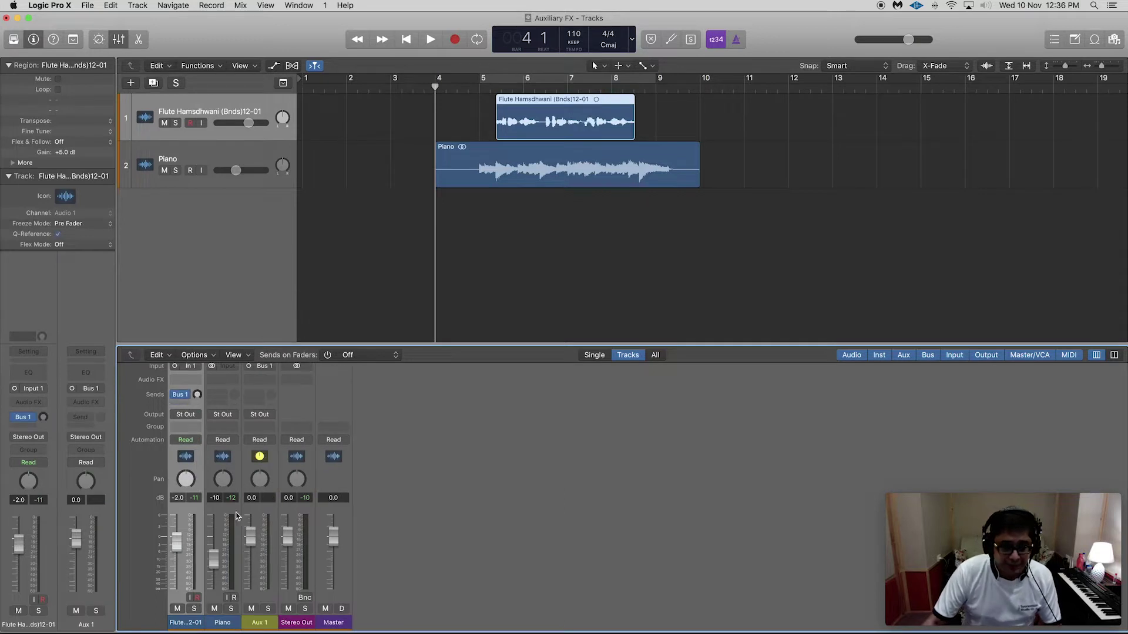
Rename the auxiliary channel fed by Bus 1 as Reverb
{"action": "left_click", "coordinate": [262, 624]}
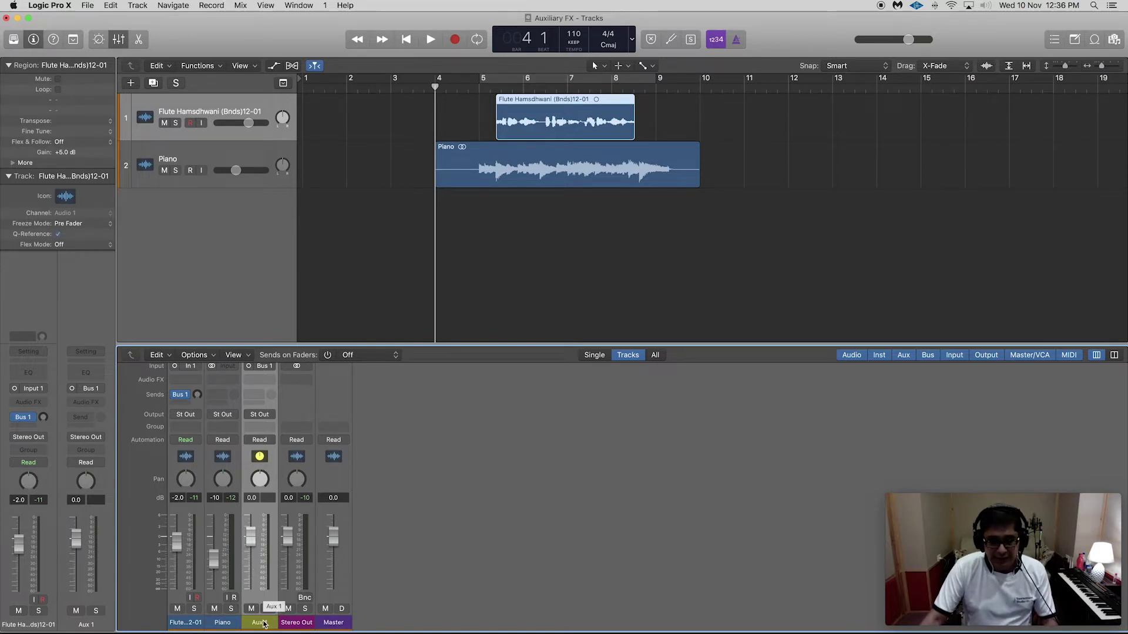
{"action": "left_click", "coordinate": [186, 624]}
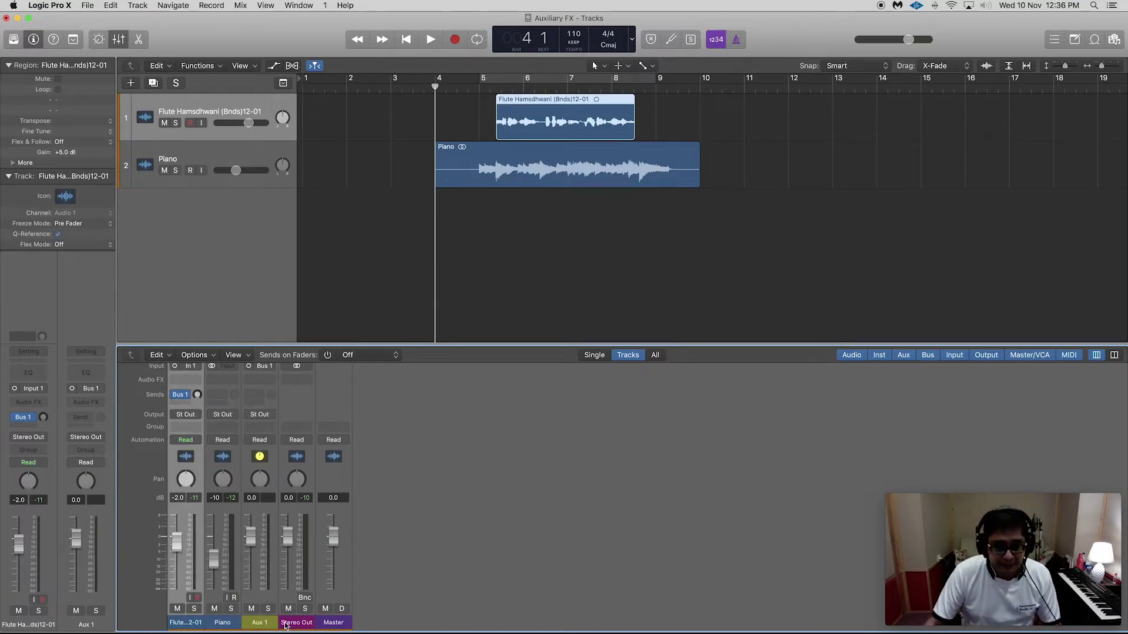
{"action": "left_click", "coordinate": [256, 624]}
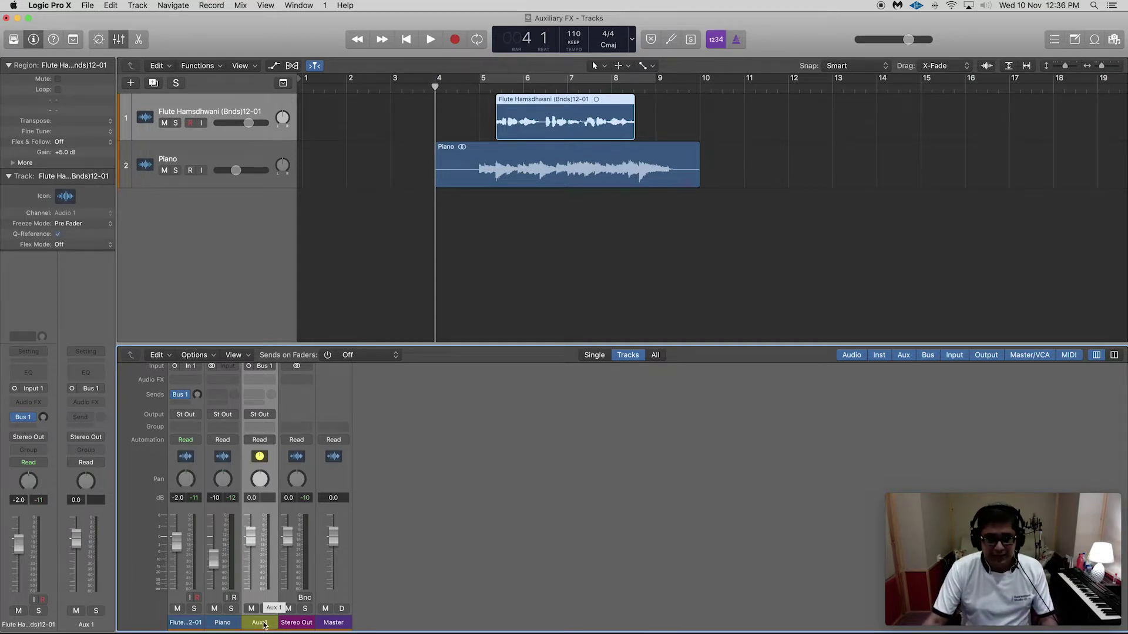
{"action": "double_click", "coordinate": [263, 624]}
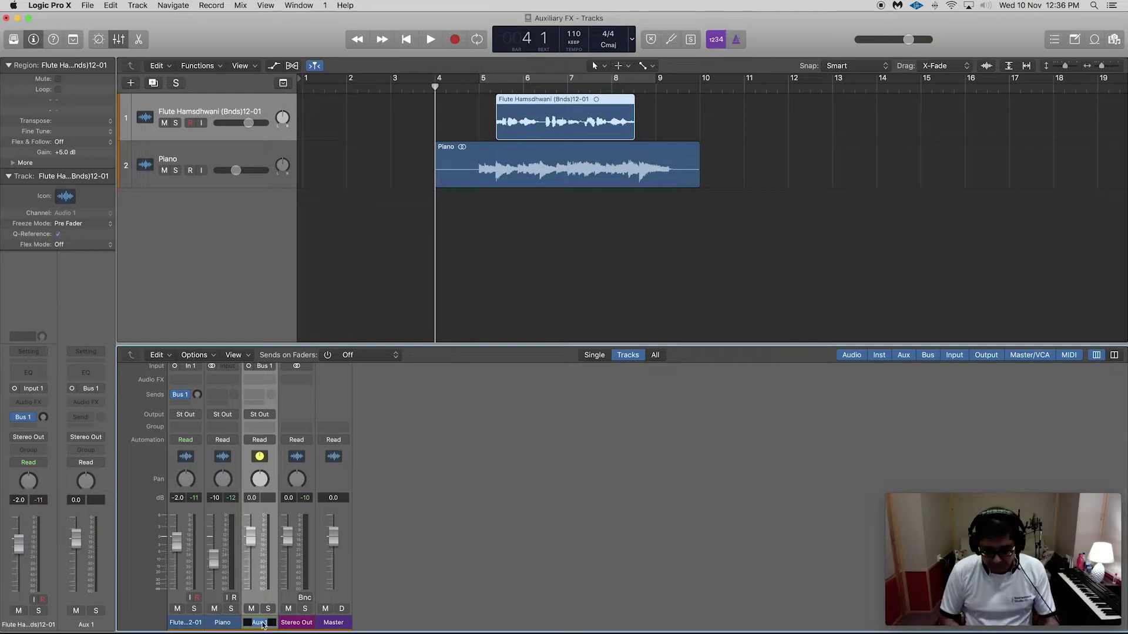
{"action": "type", "text": "Reverb"}
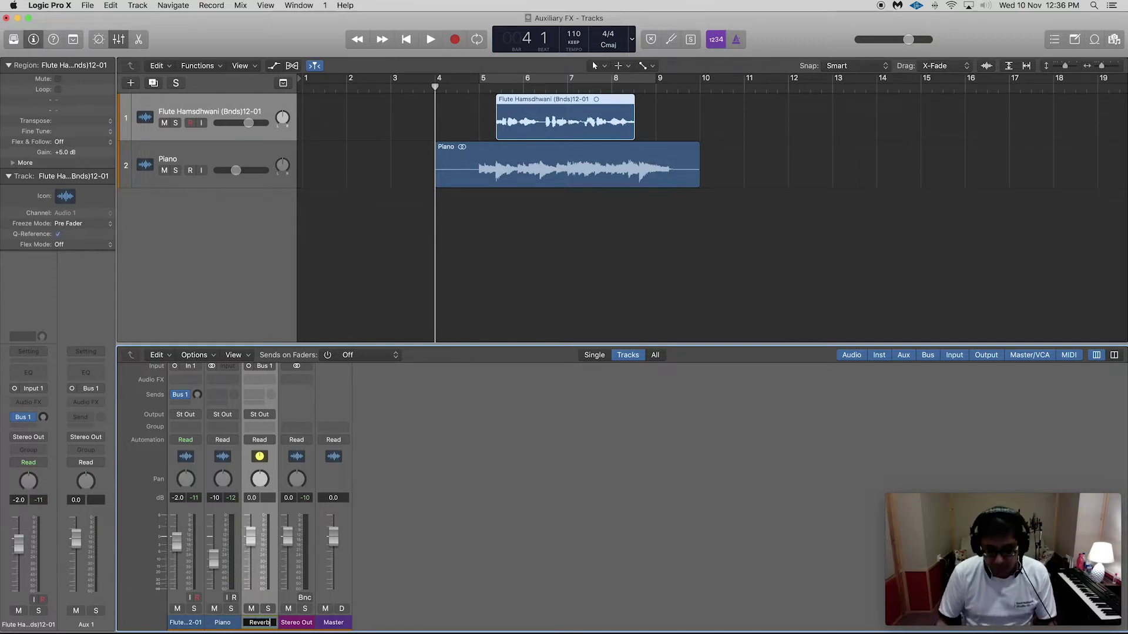
{"action": "key", "text": "Return"}
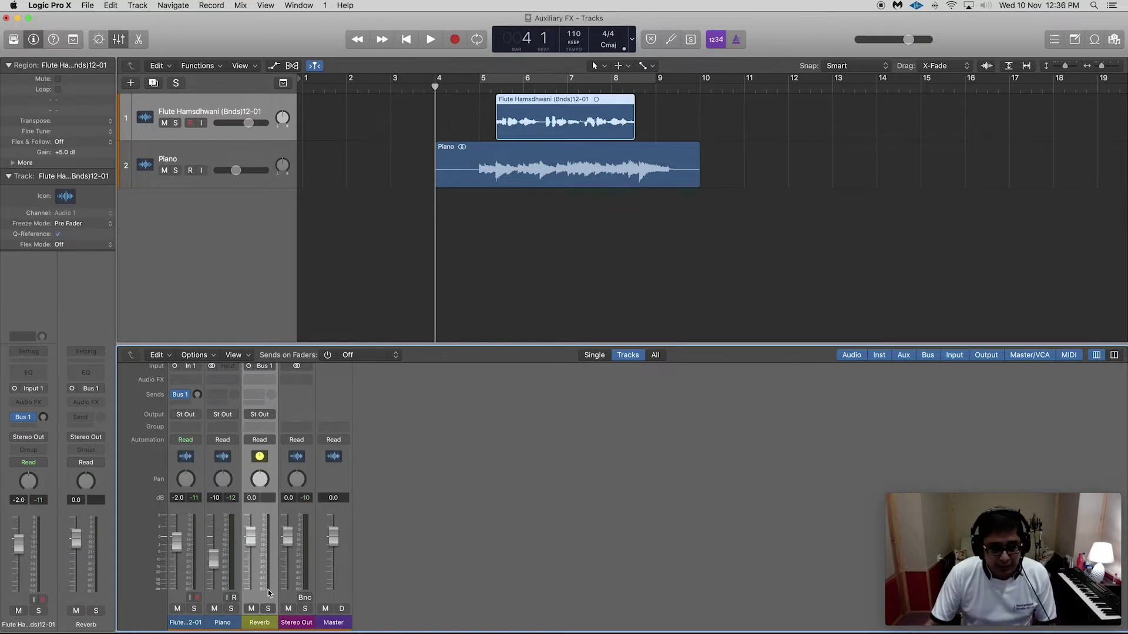
Insert the ChromaVerb plug-in on the Reverb channel in its Mono->Stereo version
{"action": "scroll", "coordinate": [263, 552], "scroll_direction": "up", "scroll_amount": 3}
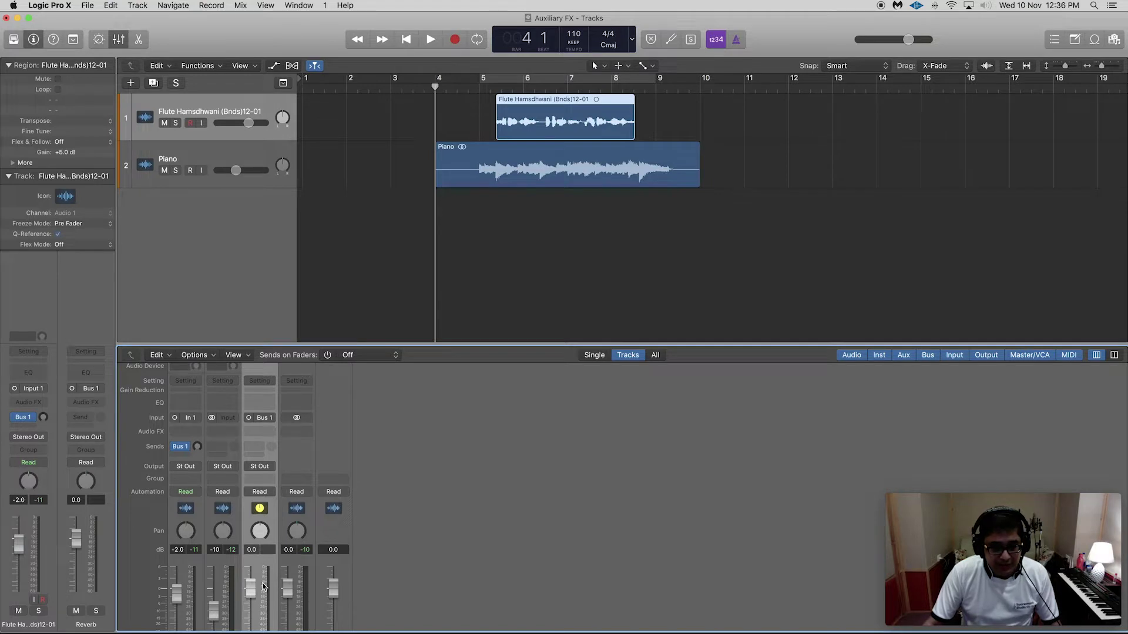
{"action": "scroll", "coordinate": [268, 517], "scroll_direction": "down", "scroll_amount": 2}
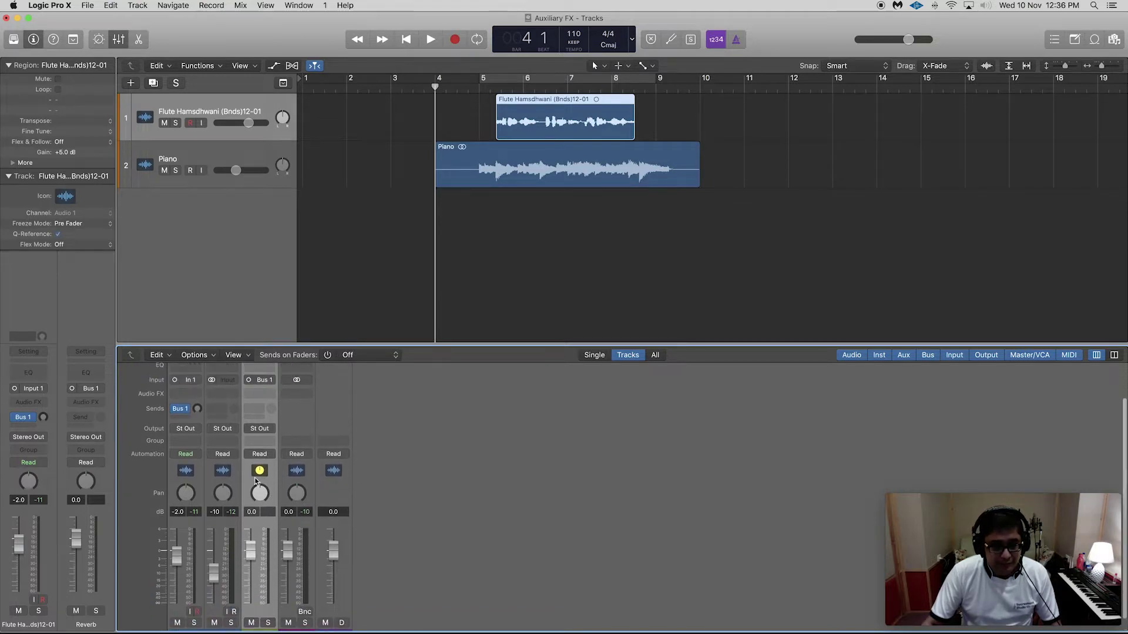
{"action": "left_click", "coordinate": [269, 396]}
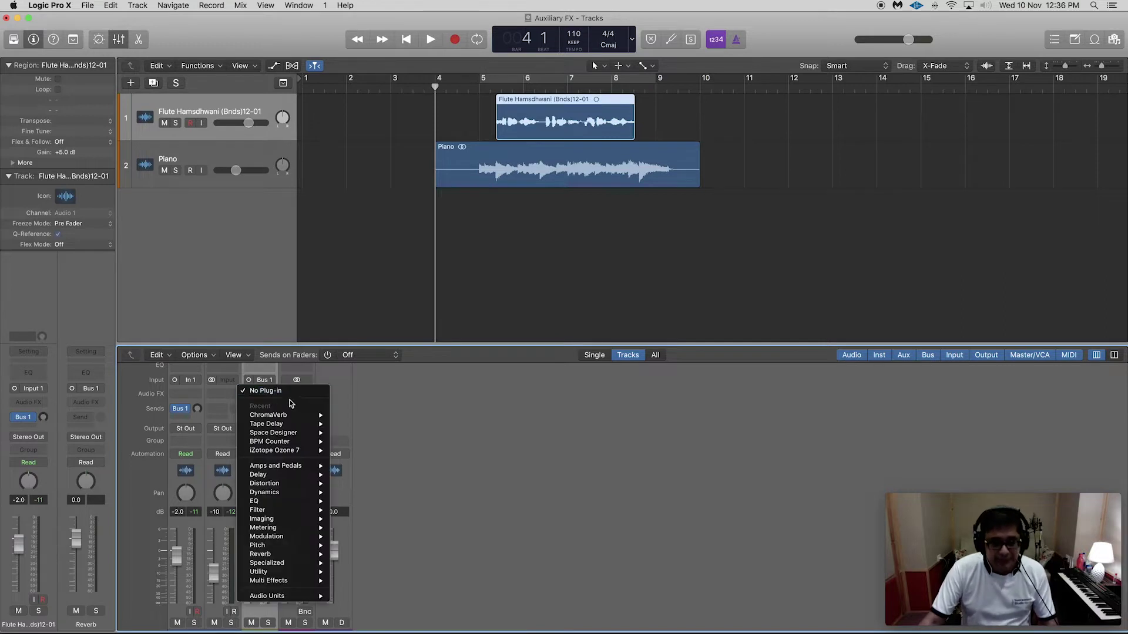
{"action": "mouse_move", "coordinate": [298, 416]}
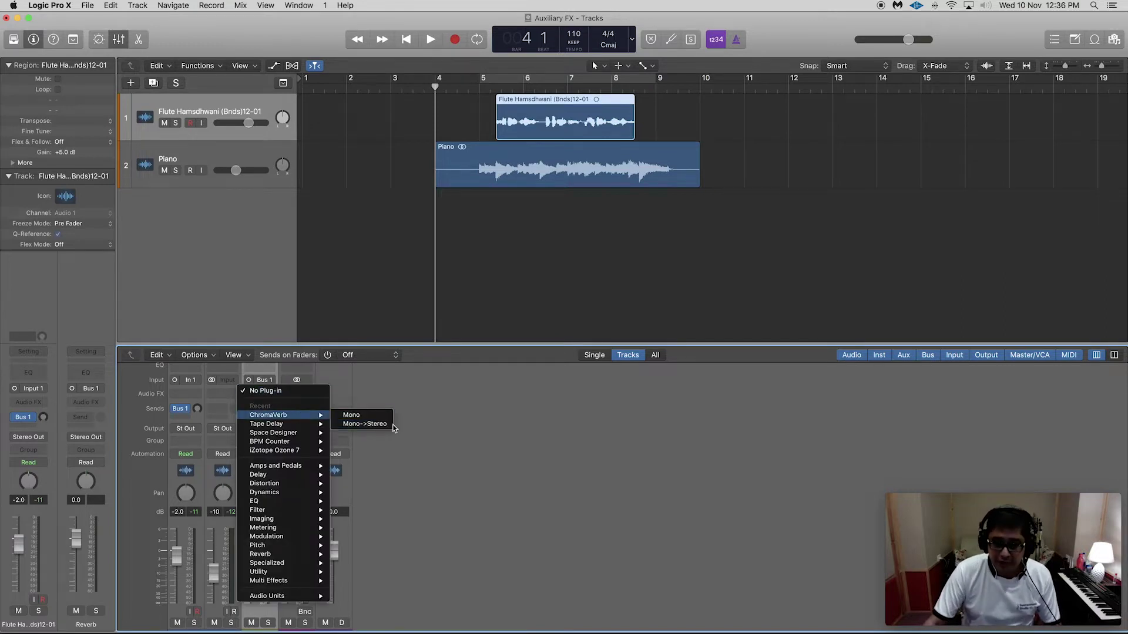
{"action": "left_click", "coordinate": [358, 425]}
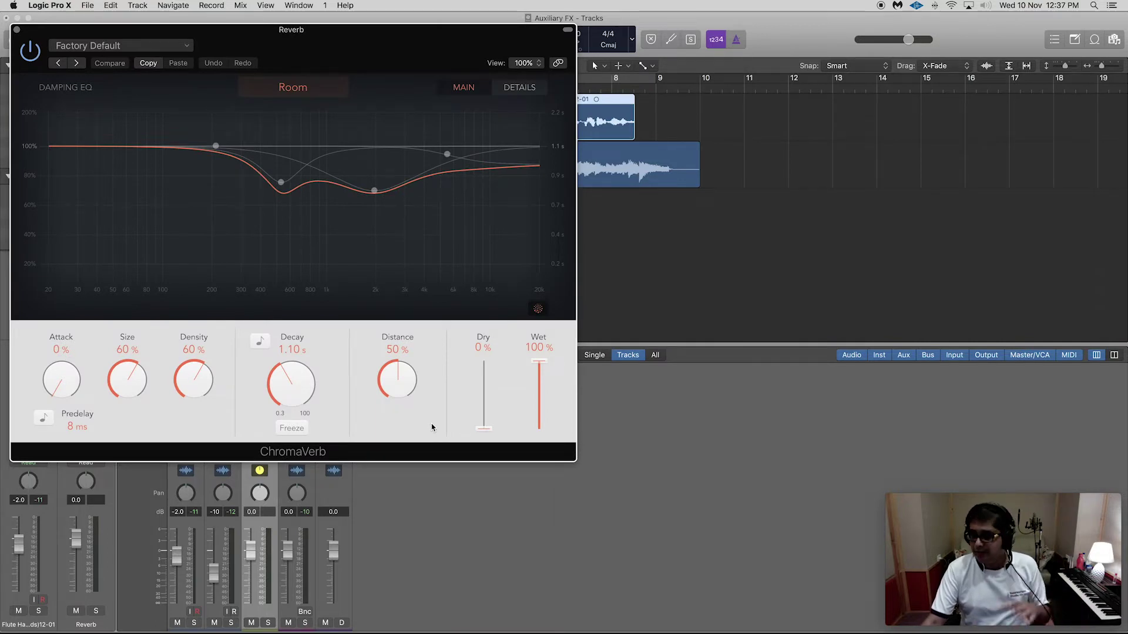
Set ChromaVerb's decay to 6.40 s with the mixer hidden, and close the plug-in window
{"action": "key", "text": "x"}
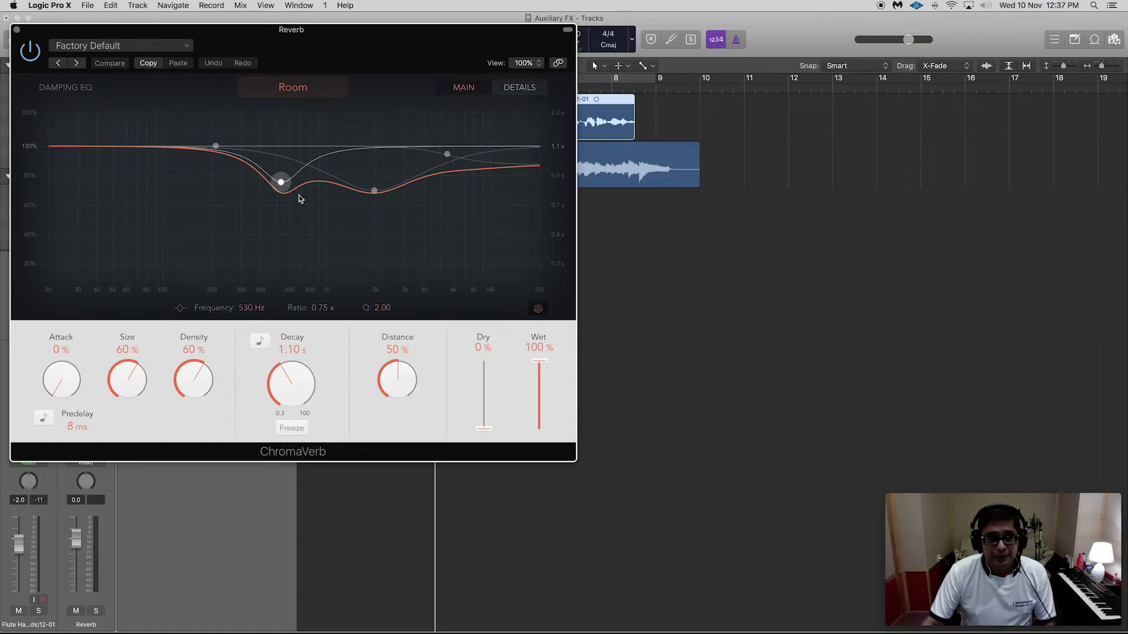
{"action": "left_click_drag", "start_coordinate": [328, 33], "coordinate": [554, 126]}
{"action": "mouse_move", "coordinate": [590, 292]}
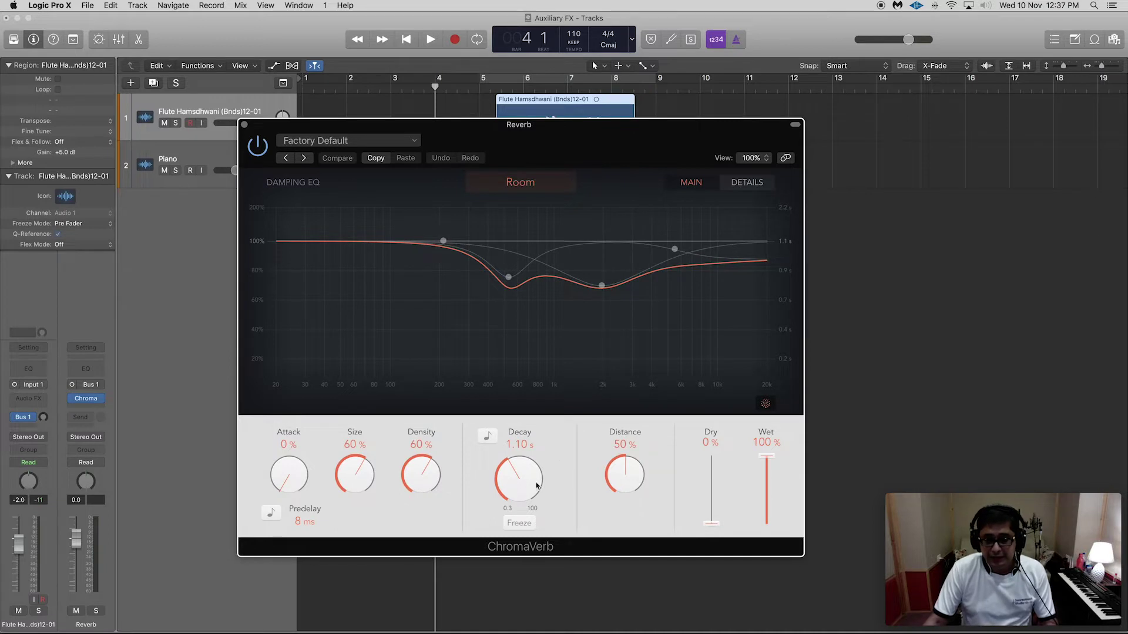
{"action": "left_click_drag", "start_coordinate": [515, 482], "coordinate": [500, 439]}
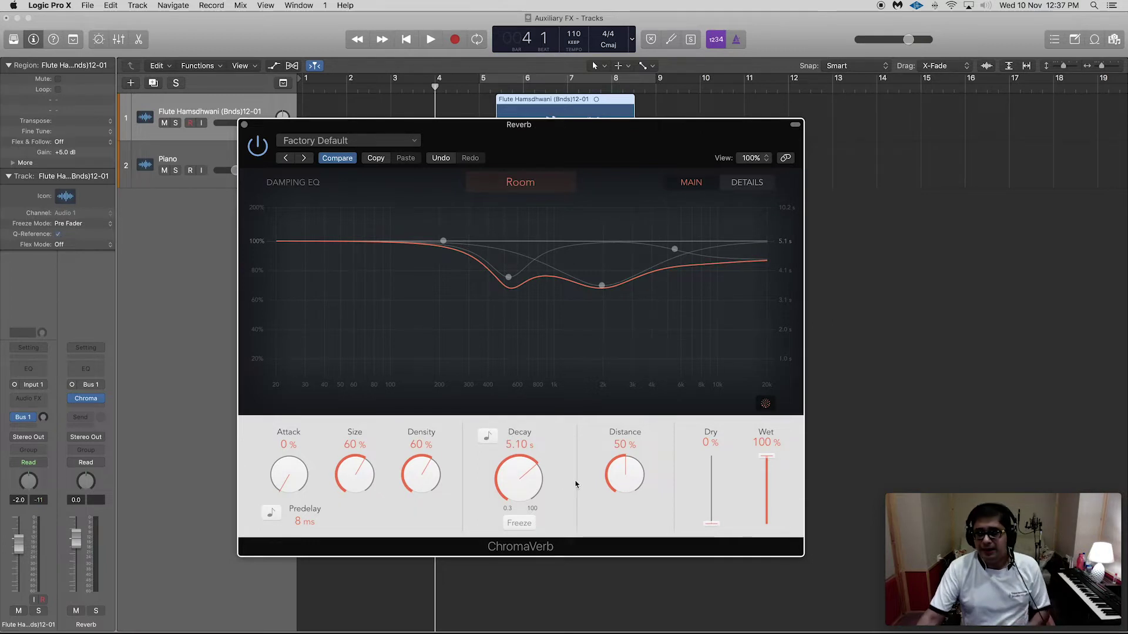
{"action": "left_click_drag", "start_coordinate": [506, 477], "coordinate": [508, 473]}
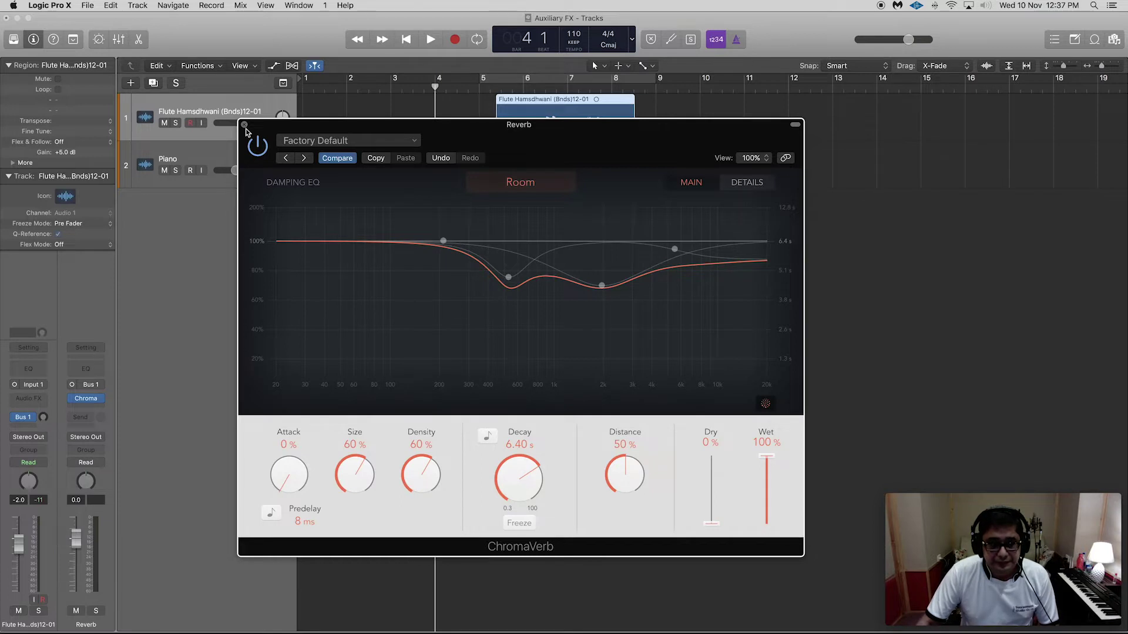
{"action": "left_click", "coordinate": [245, 125]}
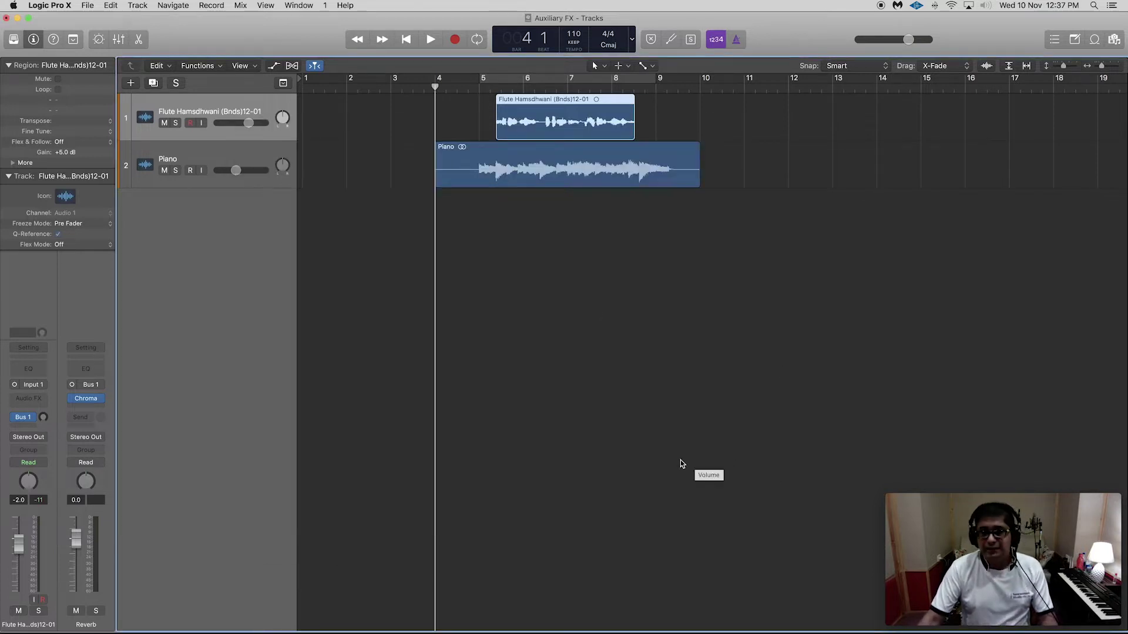
Show the mixer, solo the flute track and set the cycle range from bar 5 to bar 9 around its region
{"action": "key", "text": "x"}
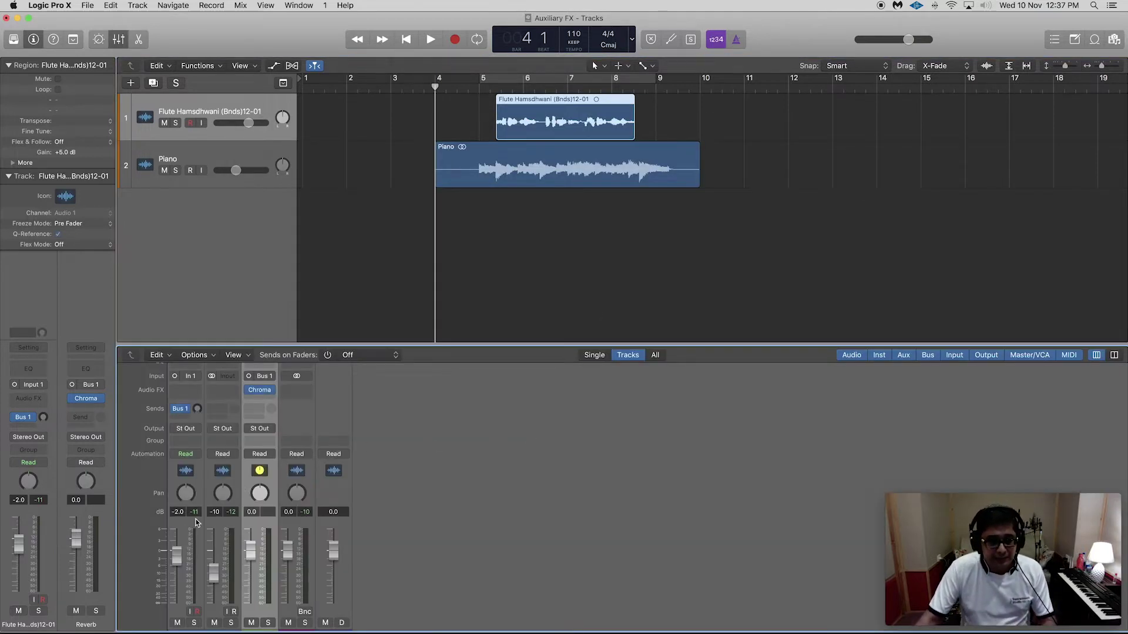
{"action": "scroll", "coordinate": [201, 574], "scroll_direction": "down", "scroll_amount": 2}
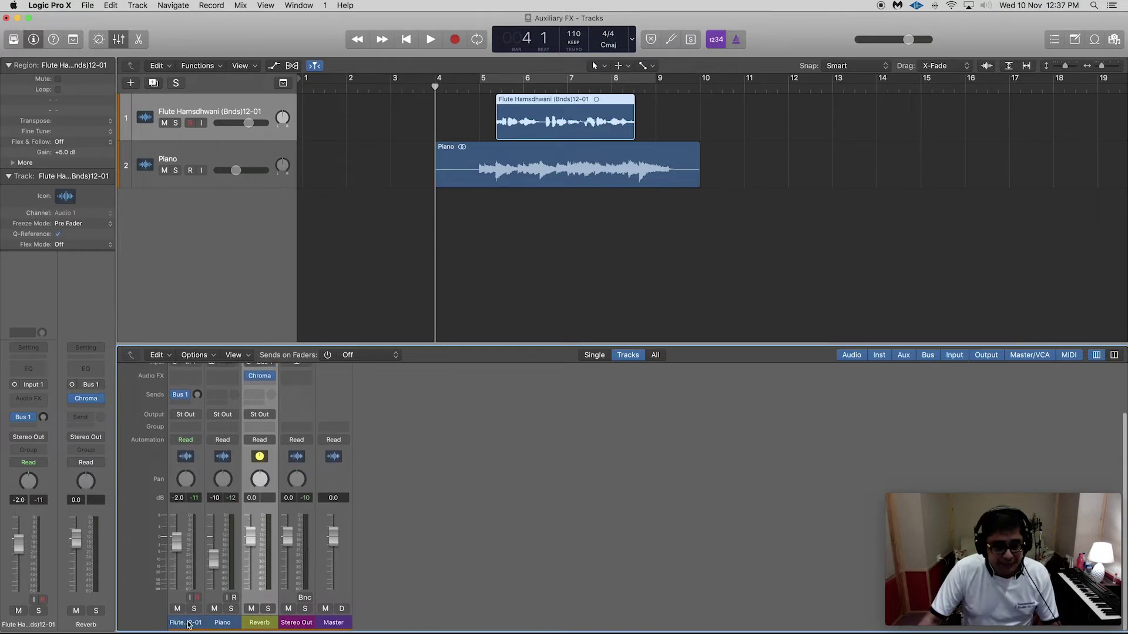
{"action": "left_click", "coordinate": [187, 623]}
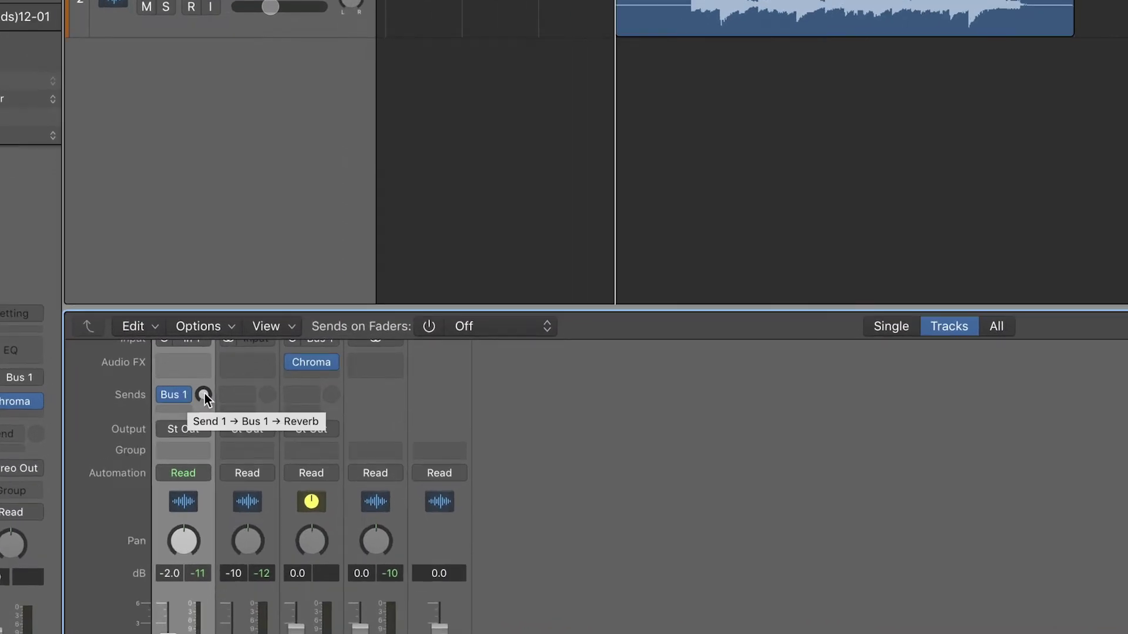
{"action": "mouse_move", "coordinate": [204, 398]}
{"action": "left_mouse_down"}
{"action": "mouse_move", "coordinate": [203, 383]}
{"action": "mouse_move", "coordinate": [204, 411]}
{"action": "left_mouse_up"}
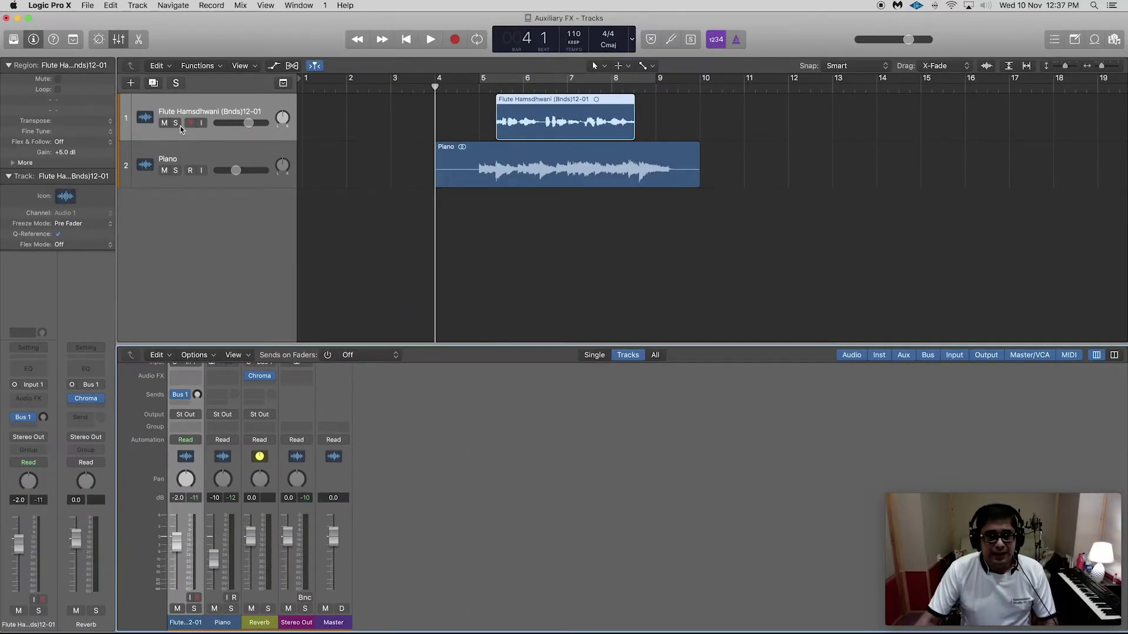
{"action": "left_click", "coordinate": [176, 123]}
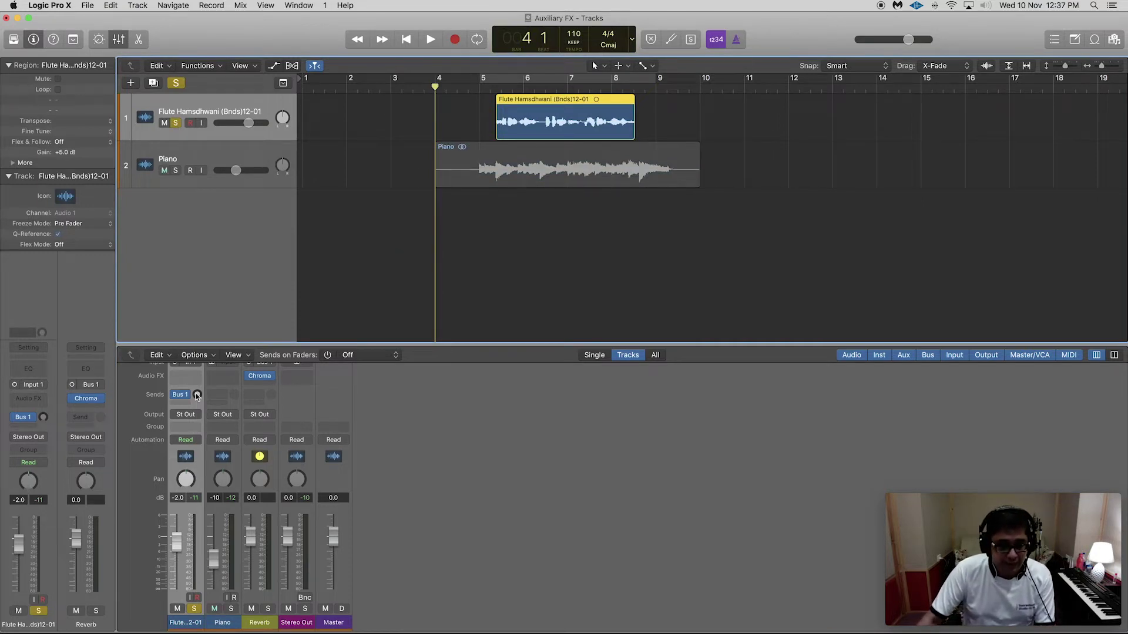
{"action": "left_click_drag", "start_coordinate": [197, 395], "coordinate": [197, 394]}
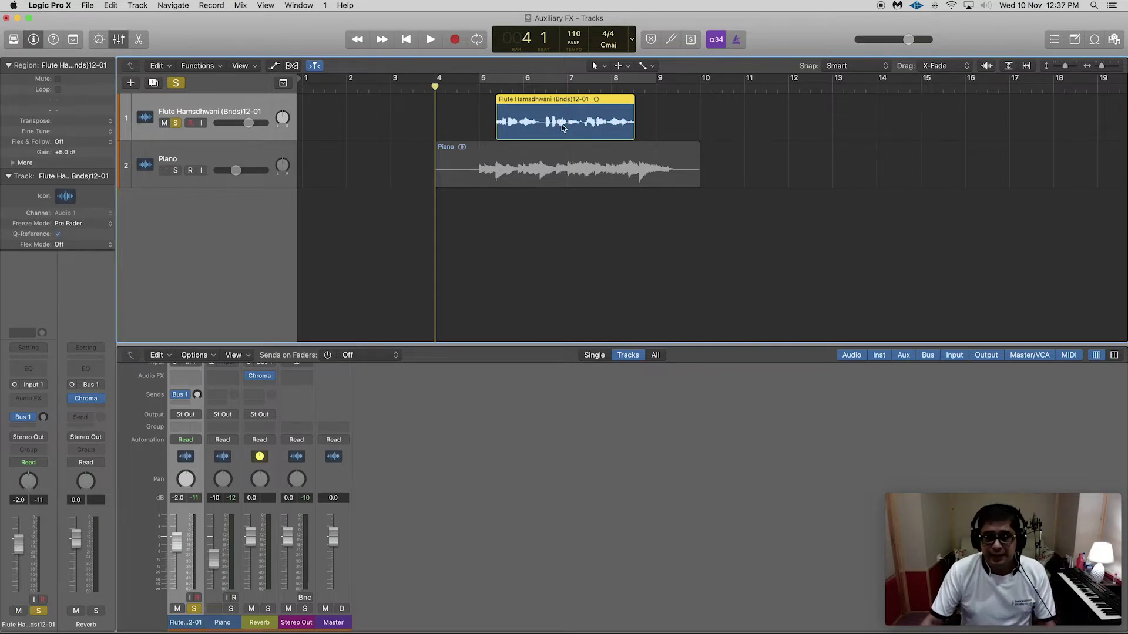
{"action": "key", "text": "super+u"}
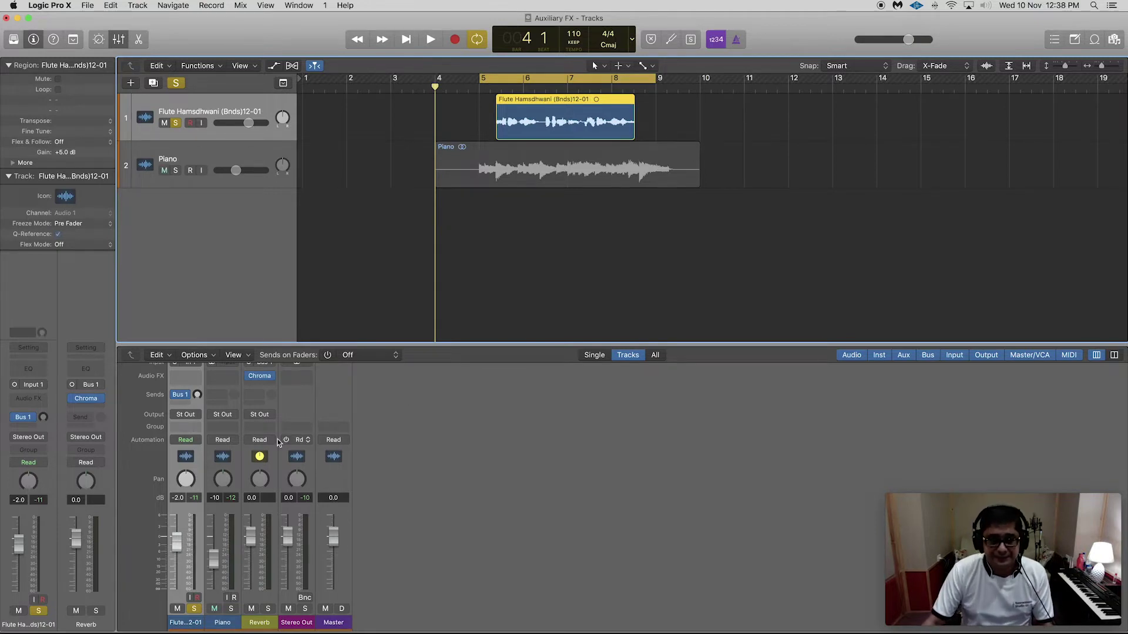
Play the soloed flute and raise its Bus 1 send level to -10.0 dB, stopping playback when done
{"action": "key", "text": "space"}
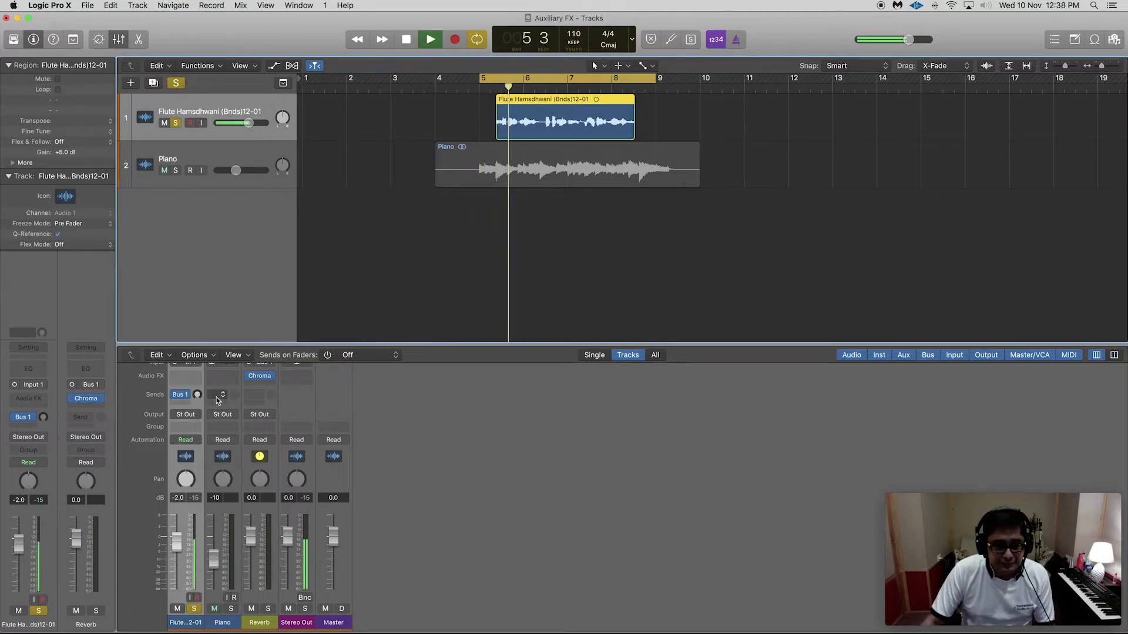
{"action": "left_click_drag", "start_coordinate": [197, 396], "coordinate": [201, 333]}
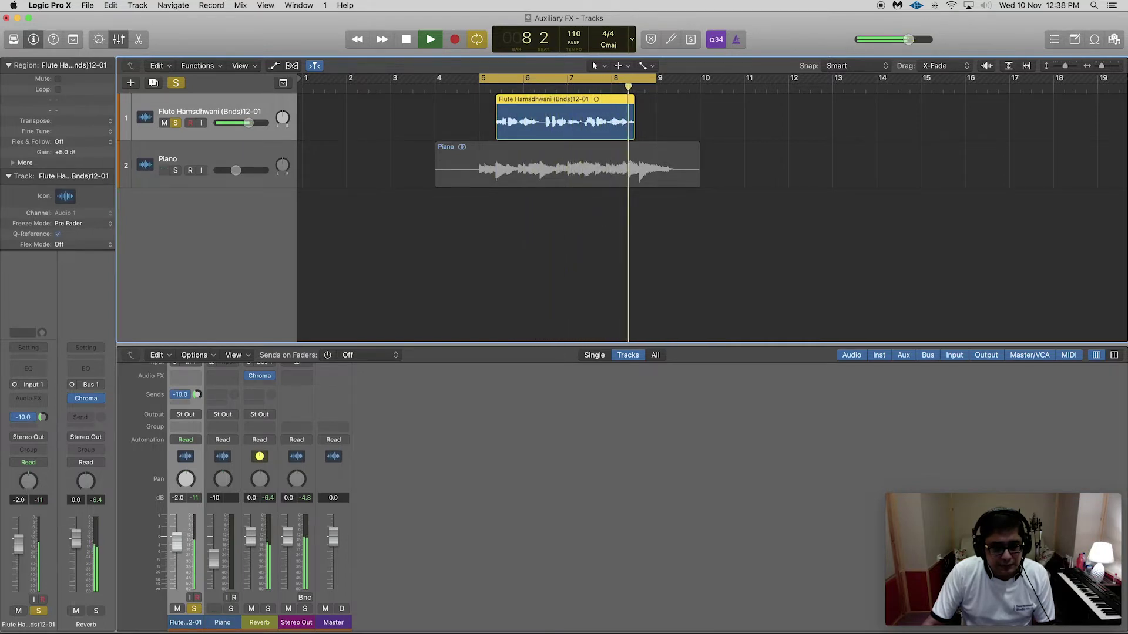
{"action": "key", "text": "space"}
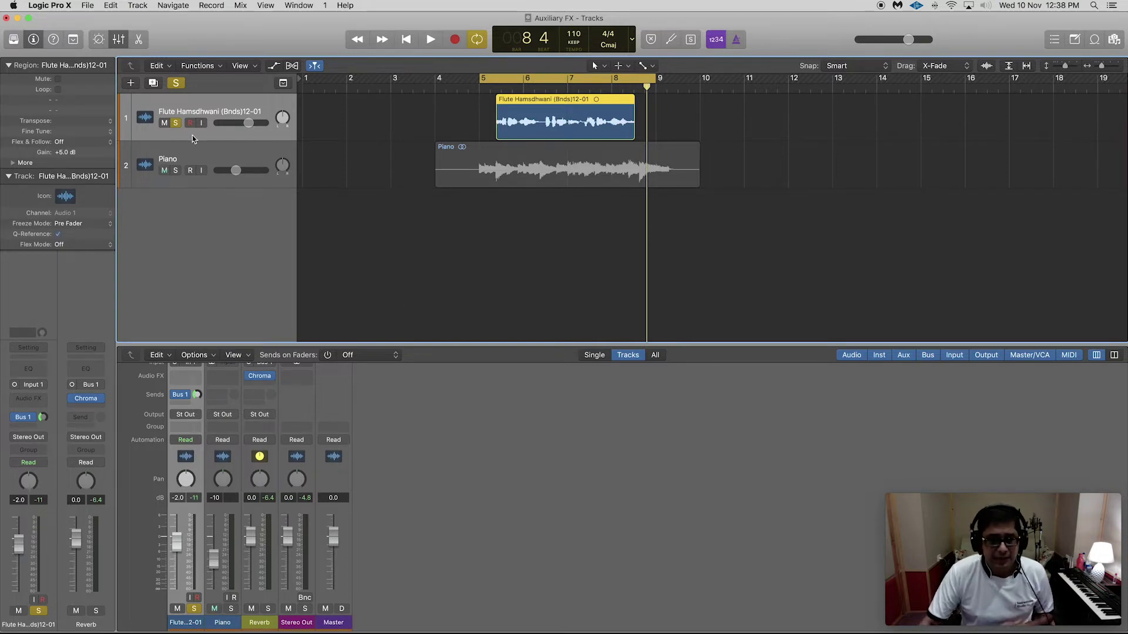
Select the Piano track and solo it instead of the flute
{"action": "left_click", "coordinate": [202, 160]}
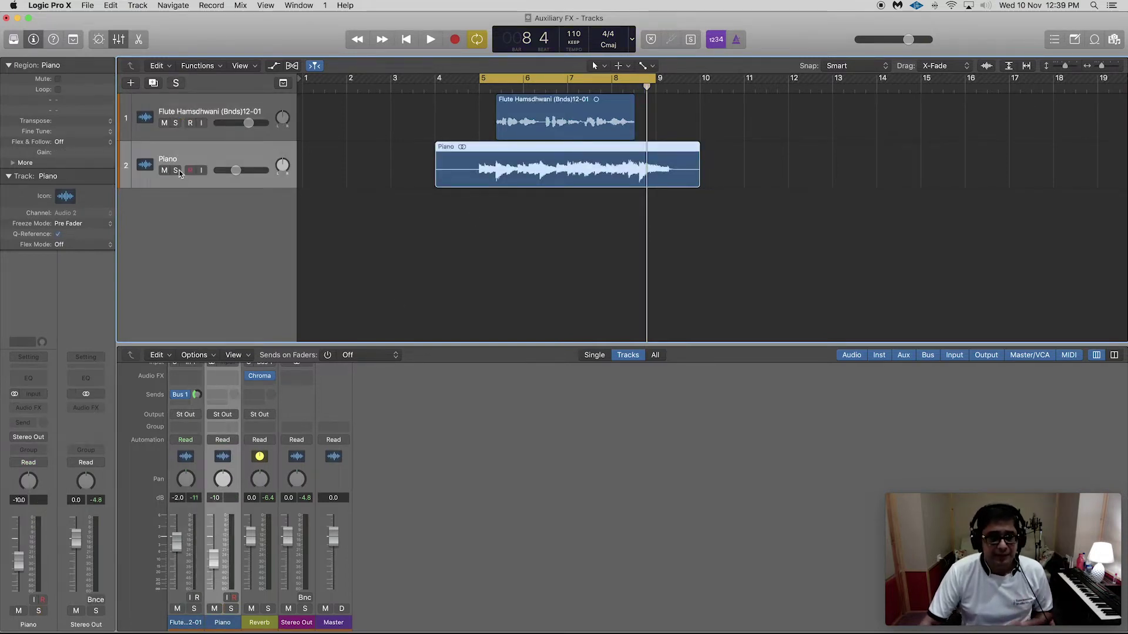
{"action": "left_click", "coordinate": [178, 171]}
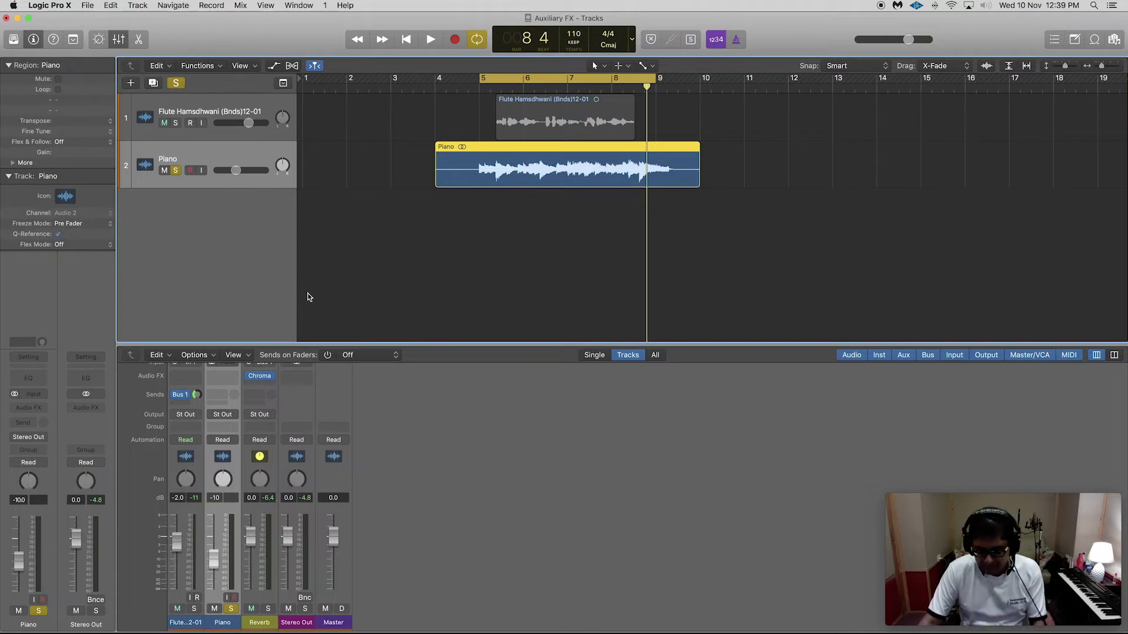
Assign a send on the Piano channel to Bus 1, the Reverb auxiliary
{"action": "key", "text": "comma"}
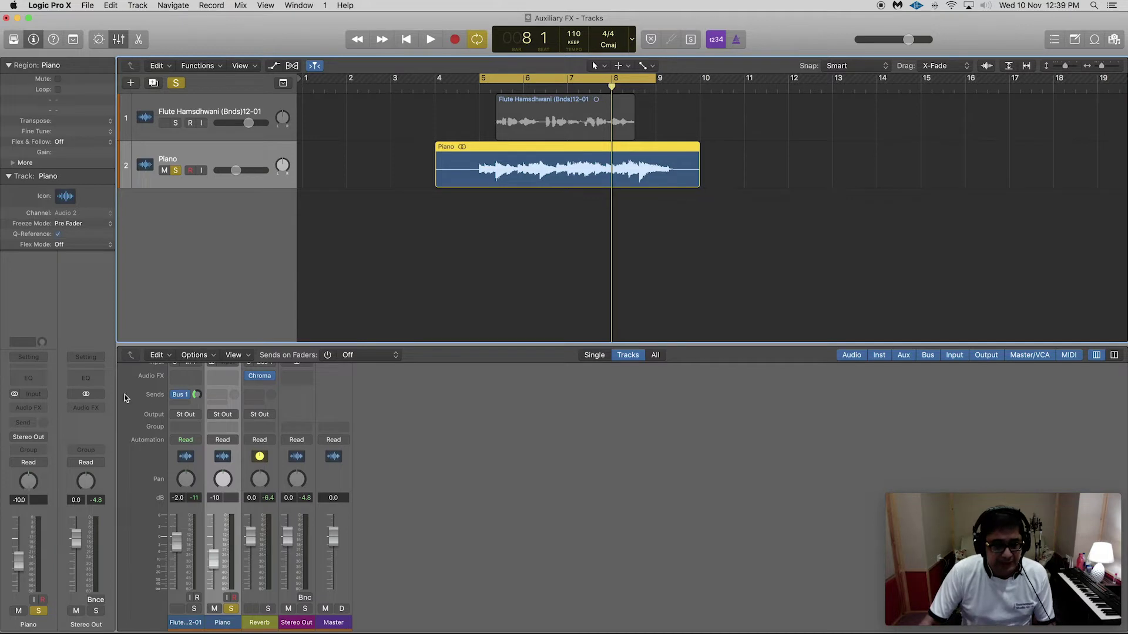
{"action": "left_click", "coordinate": [223, 398]}
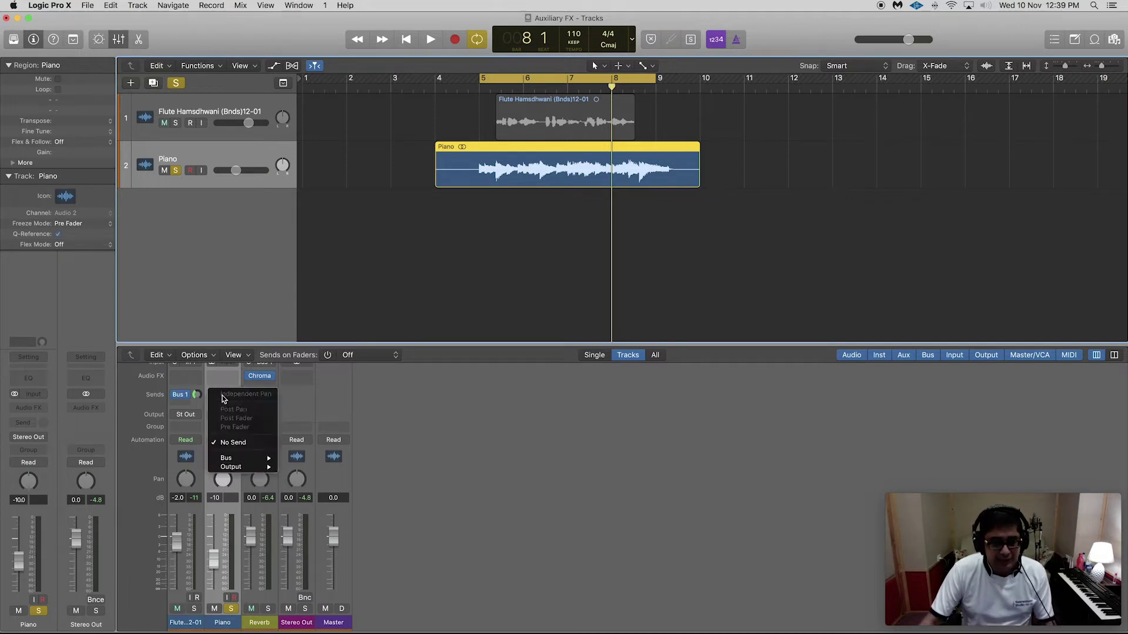
{"action": "mouse_move", "coordinate": [250, 460]}
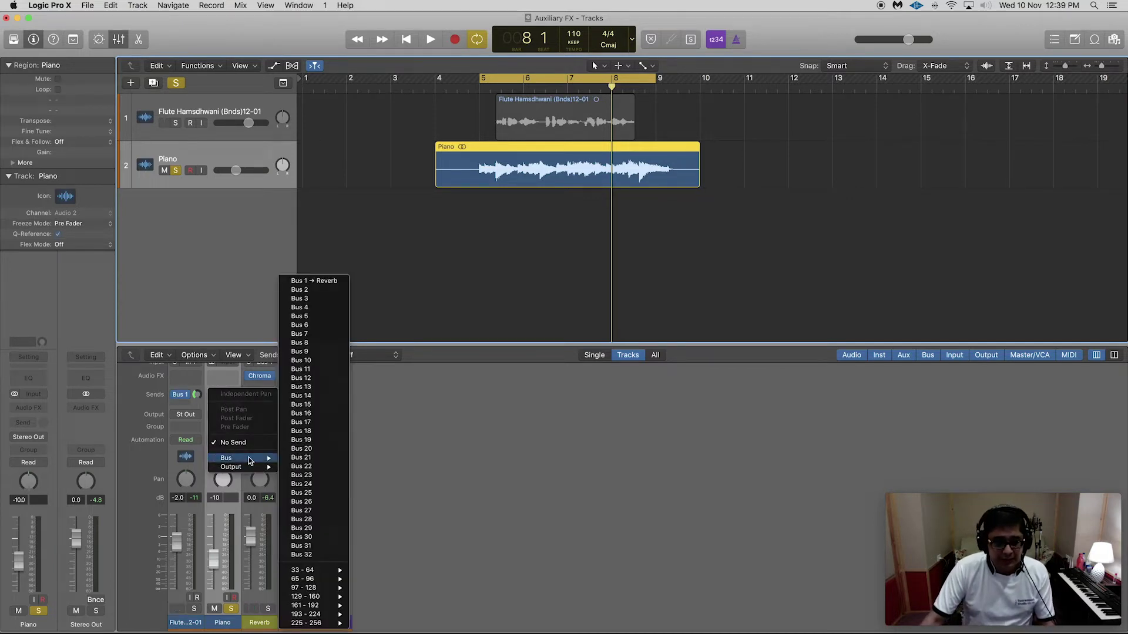
{"action": "left_click", "coordinate": [330, 280]}
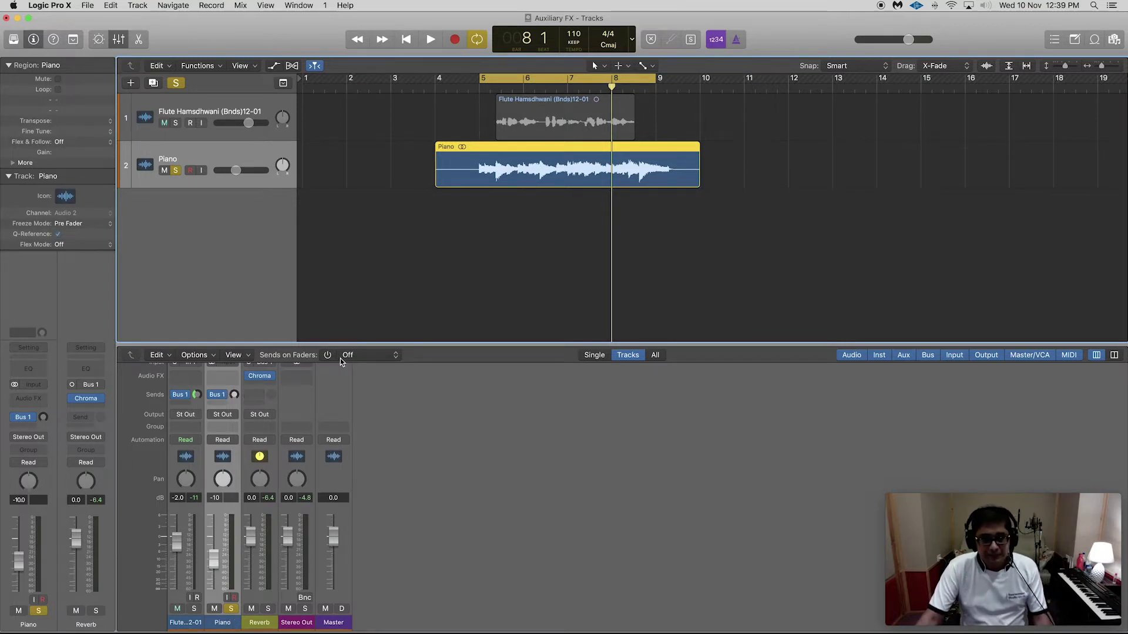
Play the soloed piano from bar 4 and raise its Bus 1 send level, stopping playback when done
{"action": "key", "text": "comma"}
{"action": "key", "text": "comma"}
{"action": "key", "text": "comma"}
{"action": "key", "text": "comma"}
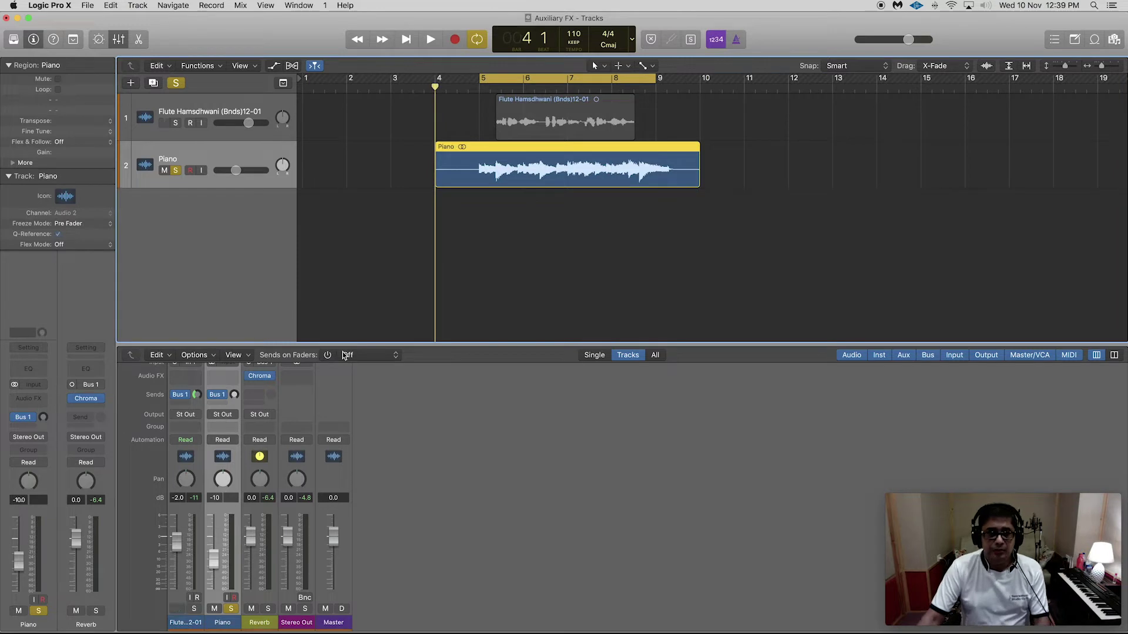
{"action": "left_click_drag", "start_coordinate": [233, 394], "coordinate": [234, 447]}
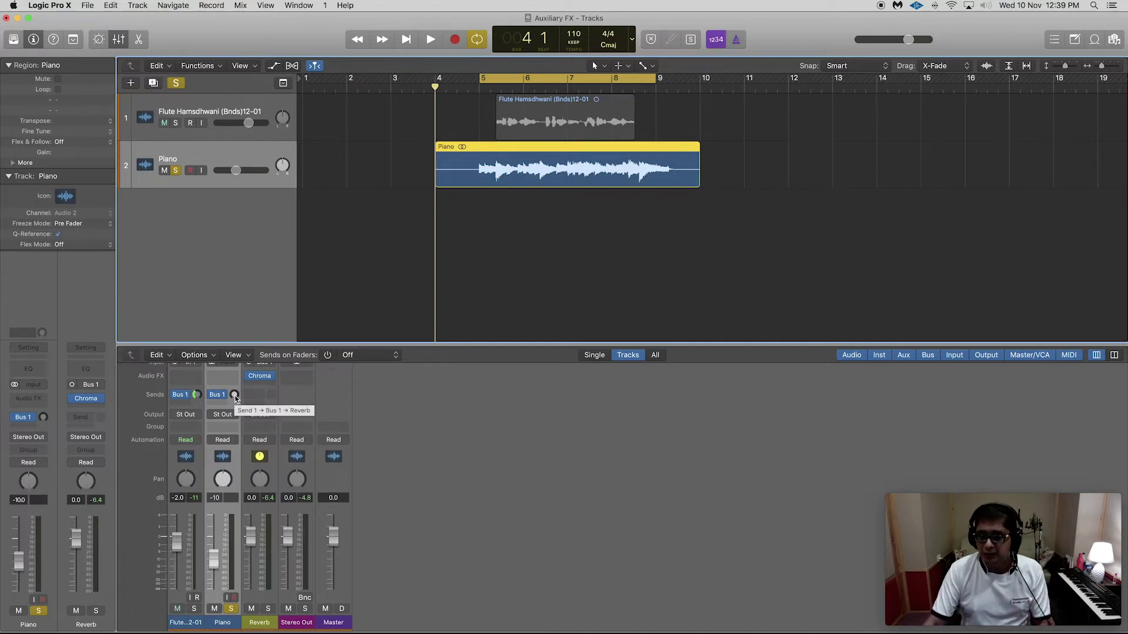
{"action": "key", "text": "space"}
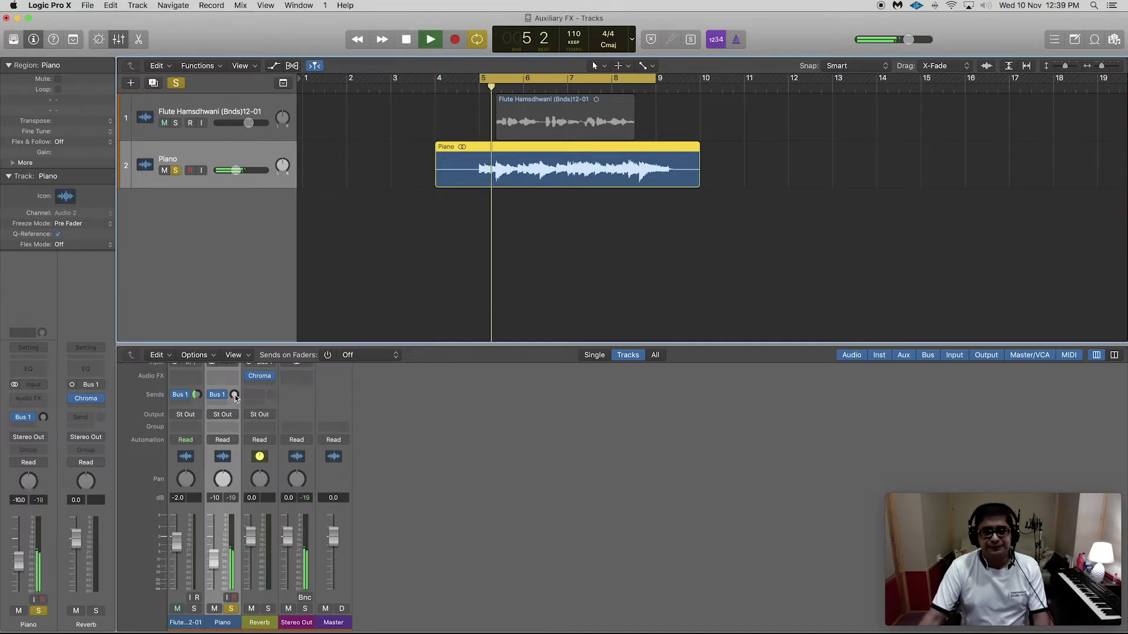
{"action": "left_click_drag", "start_coordinate": [235, 396], "coordinate": [234, 359]}
{"action": "key", "text": "space"}
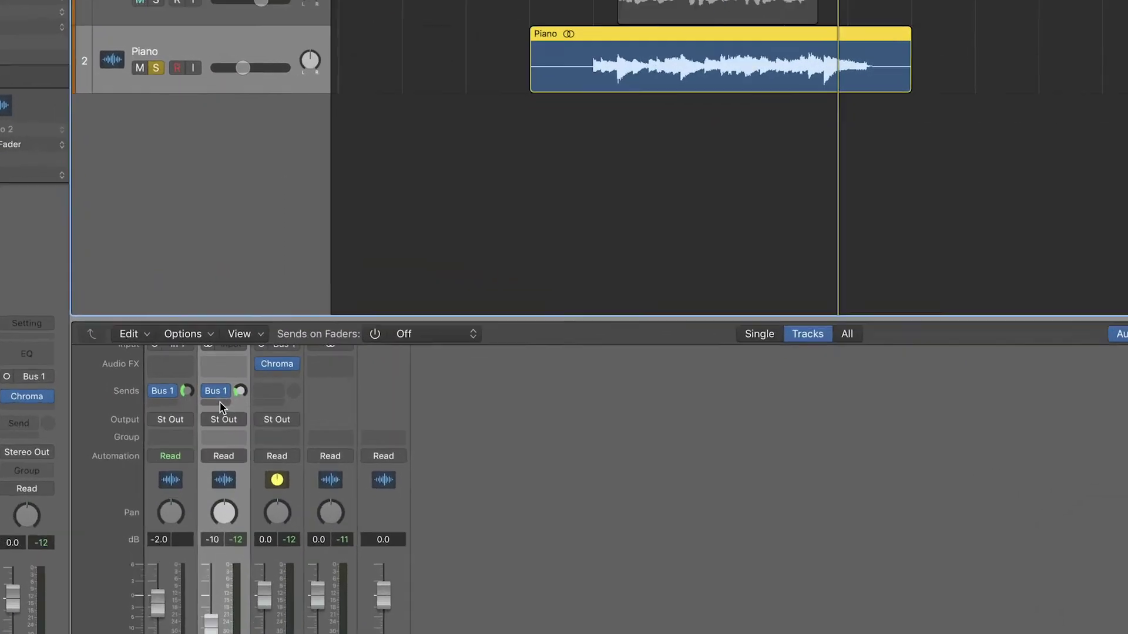
Add a second send to the Piano channel, routed to Bus 2
{"action": "left_click", "coordinate": [222, 403]}
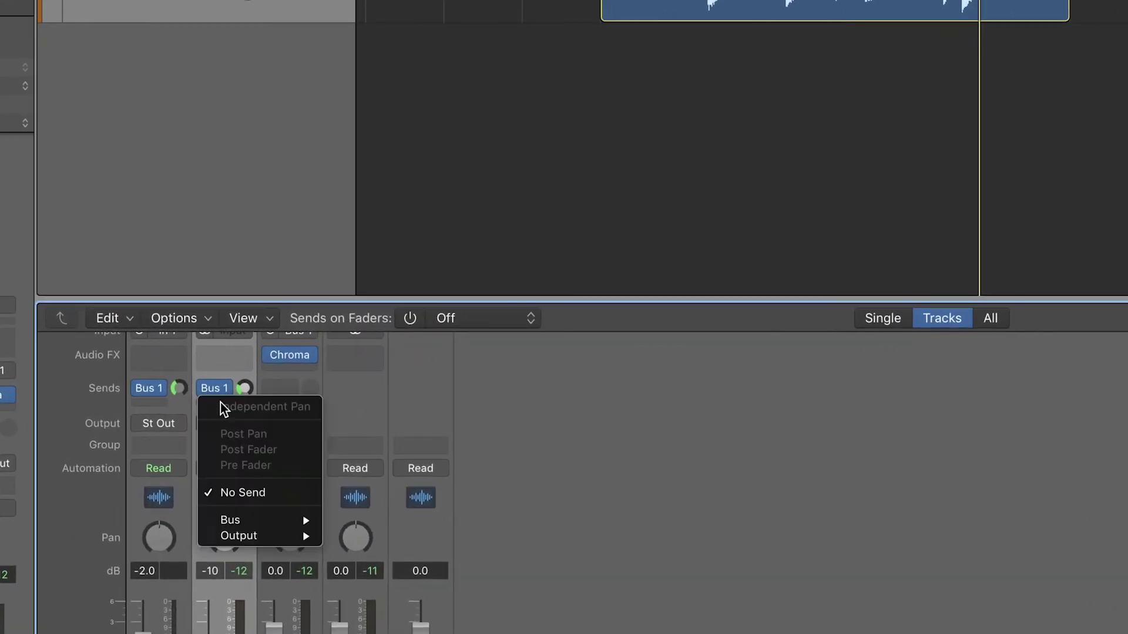
{"action": "mouse_move", "coordinate": [294, 521]}
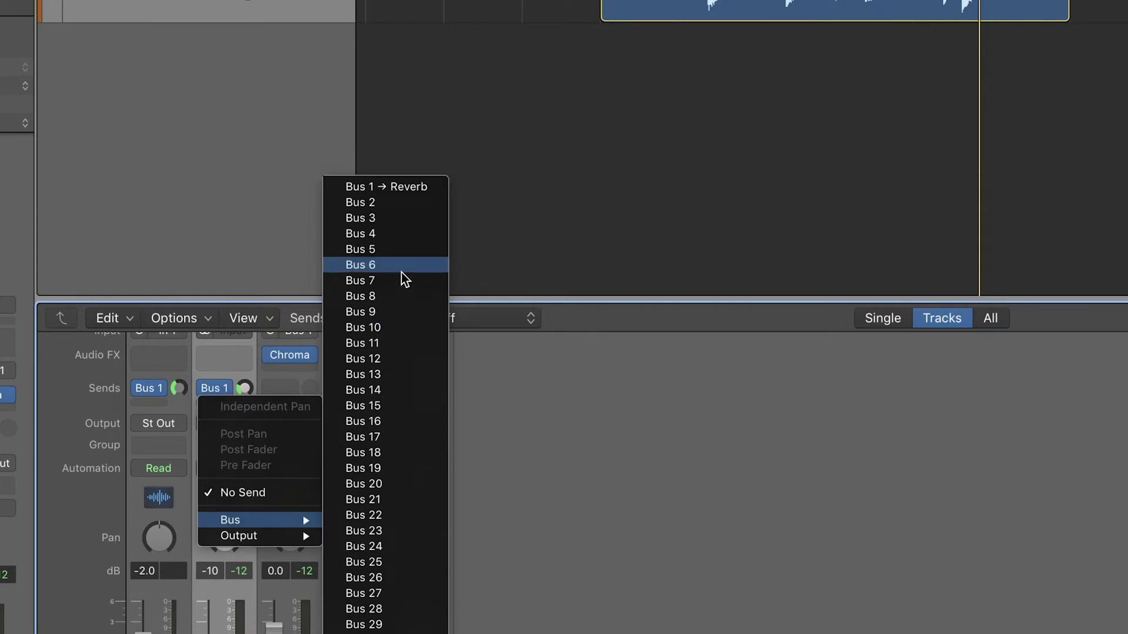
{"action": "left_click", "coordinate": [403, 206]}
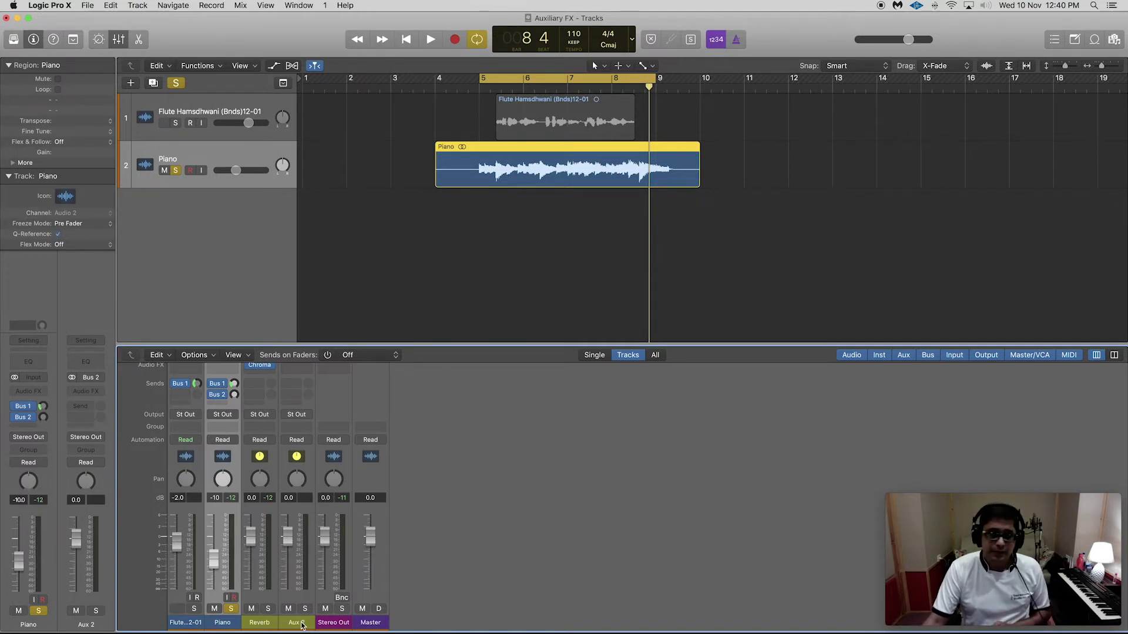
Rename the Aux 2 channel strip as Delay
{"action": "left_click", "coordinate": [302, 625]}
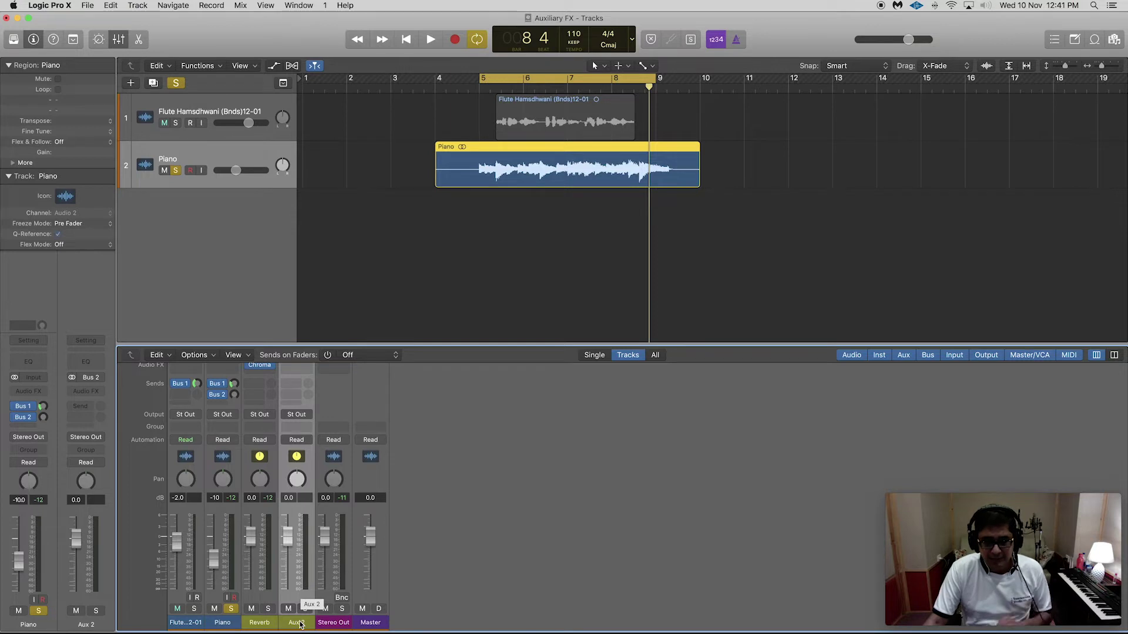
{"action": "double_click", "coordinate": [301, 624]}
{"action": "type", "text": "De"}
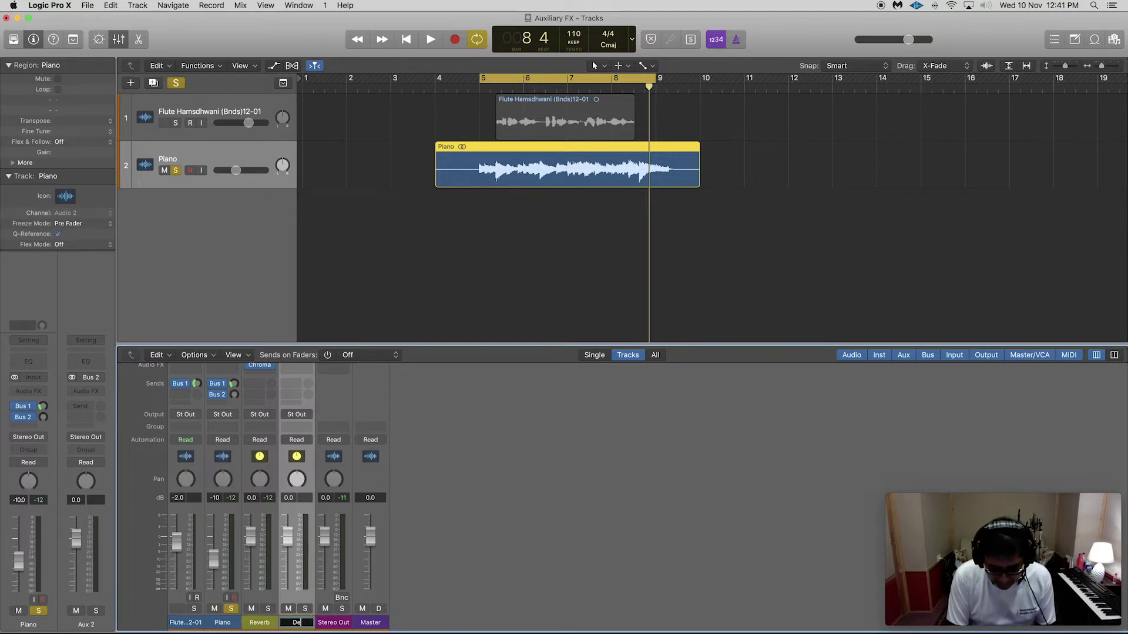
{"action": "type", "text": "lay"}
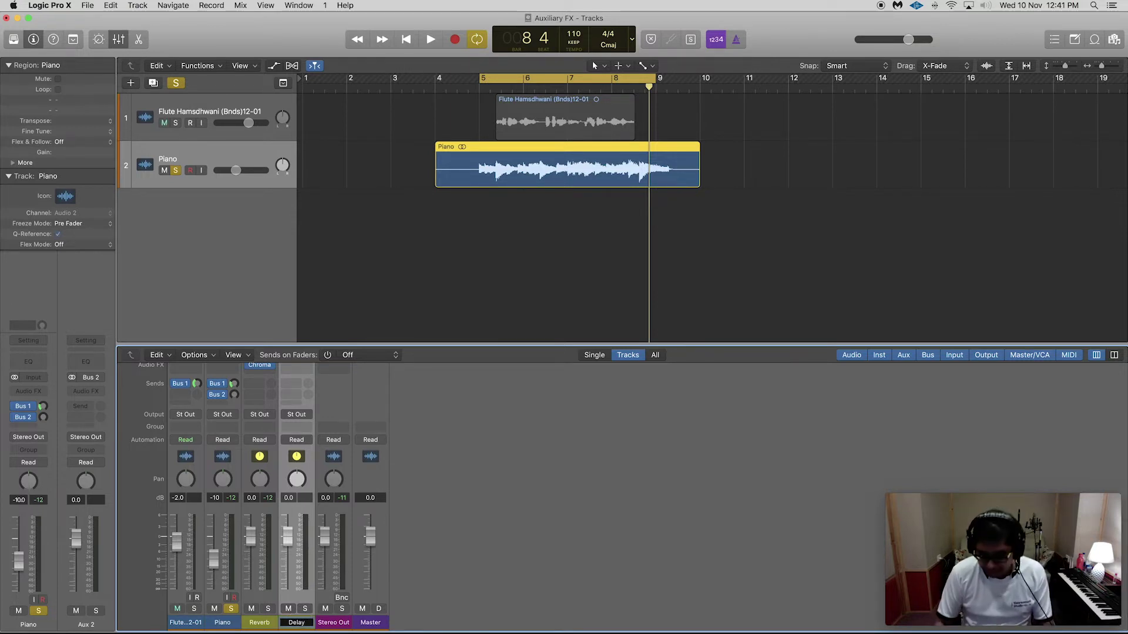
{"action": "key", "text": "Return"}
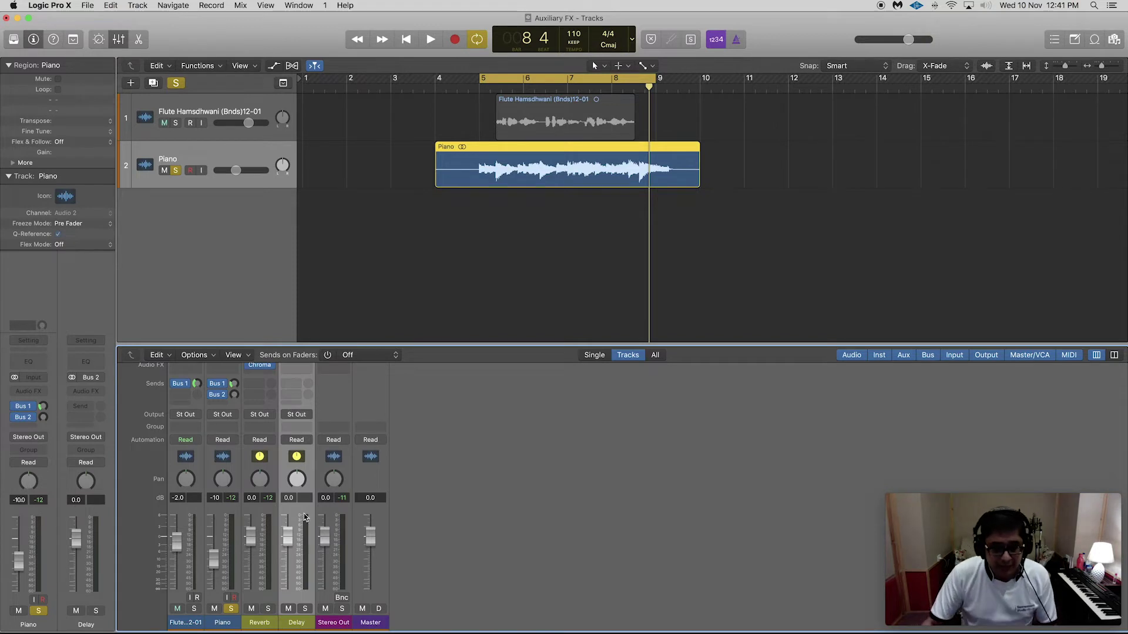
Insert a stereo Tape Delay on the Delay channel and move its plug-in window to the middle of the screen
{"action": "scroll", "coordinate": [242, 410], "scroll_direction": "up", "scroll_amount": 3}
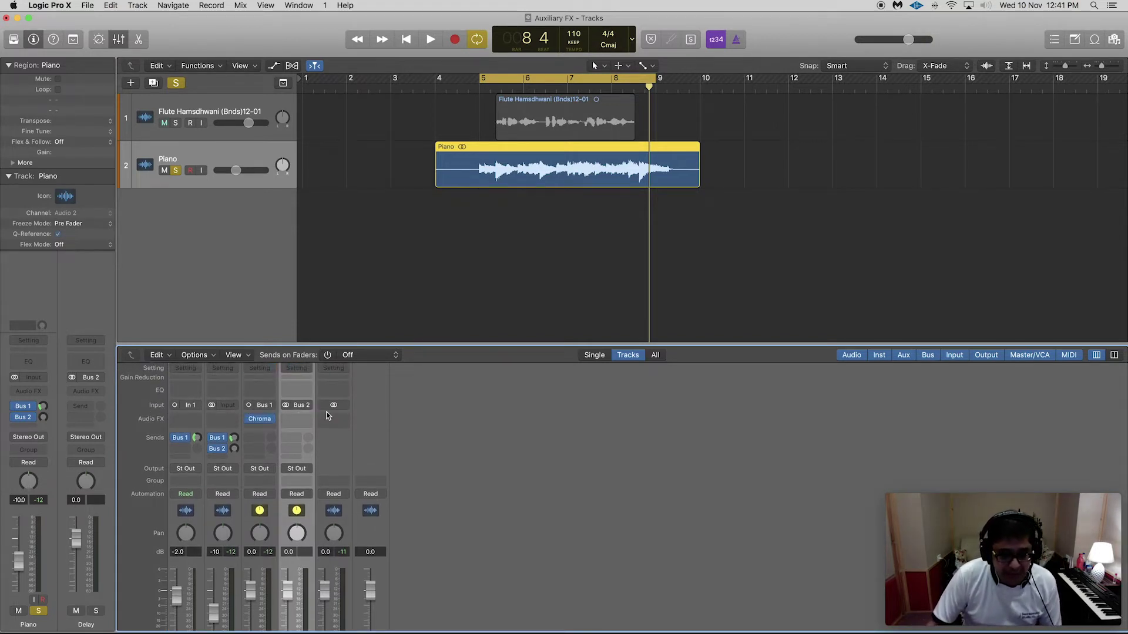
{"action": "left_click", "coordinate": [307, 420]}
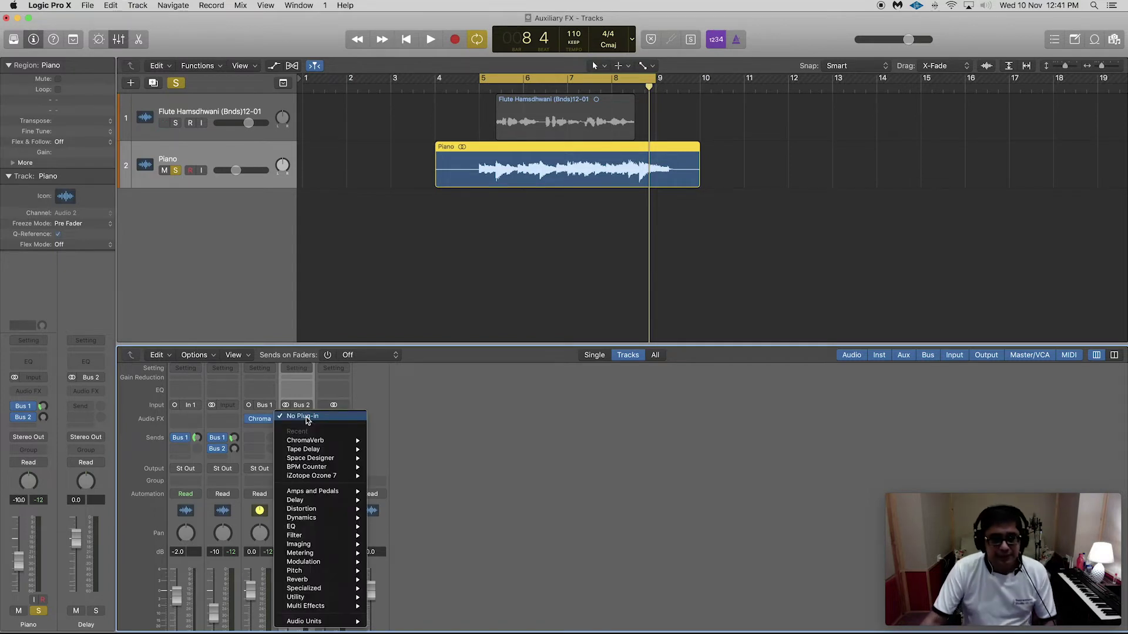
{"action": "mouse_move", "coordinate": [337, 503]}
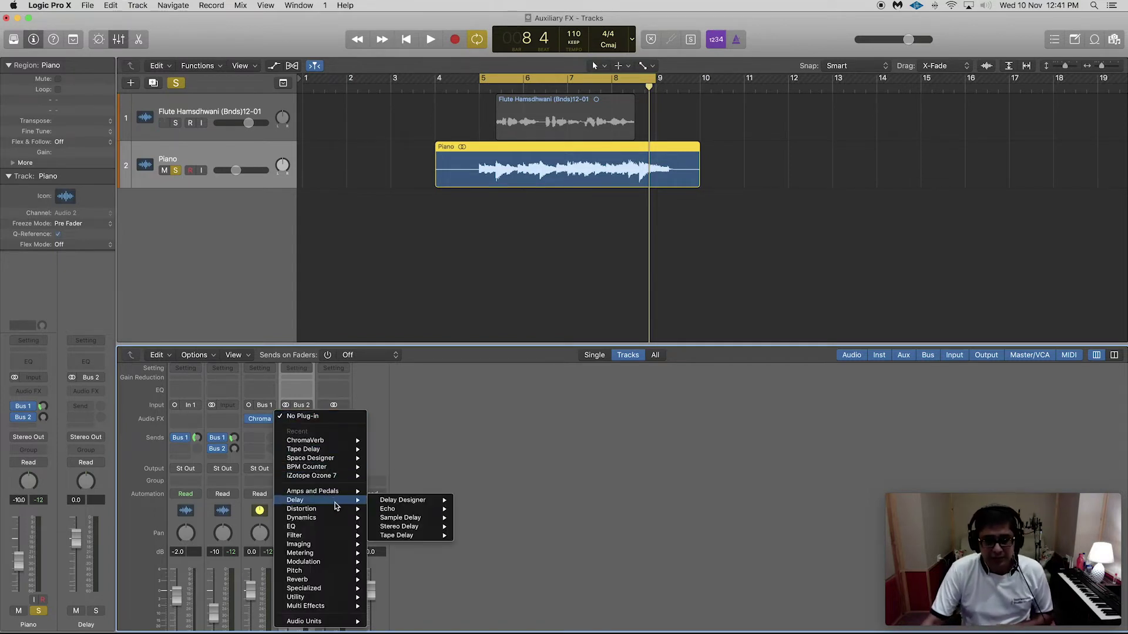
{"action": "mouse_move", "coordinate": [413, 502]}
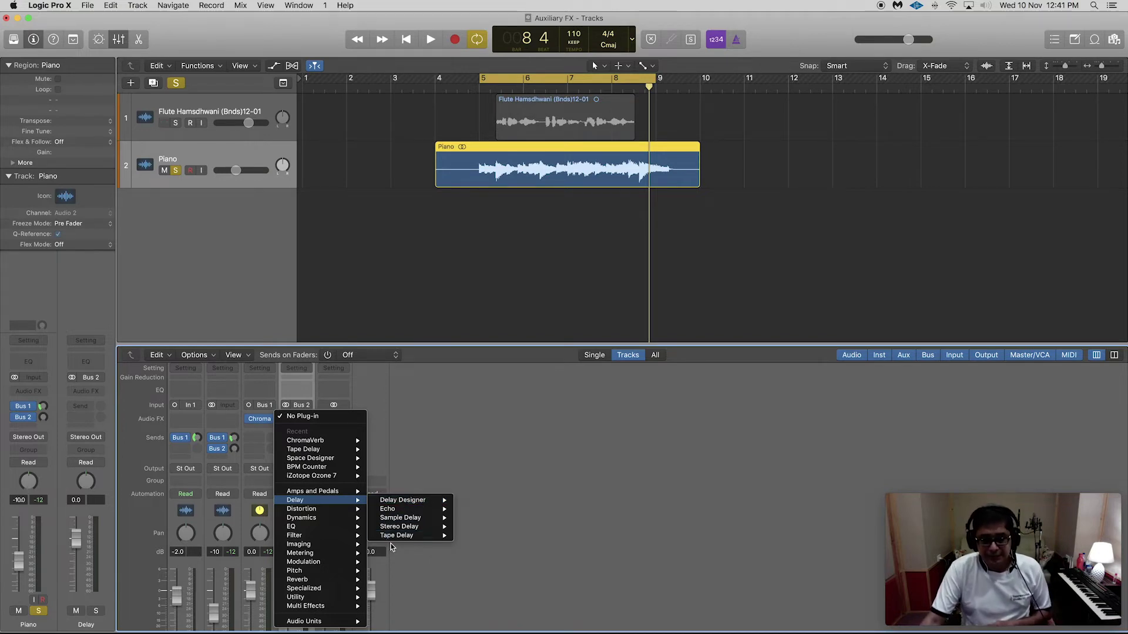
{"action": "mouse_move", "coordinate": [408, 537]}
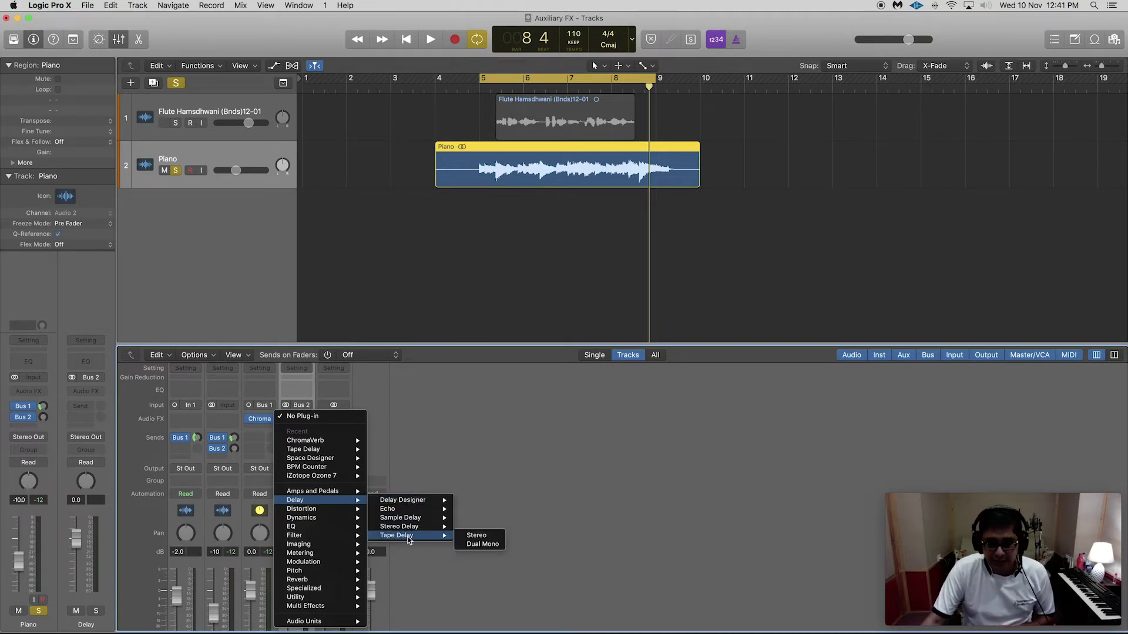
{"action": "left_click", "coordinate": [490, 538]}
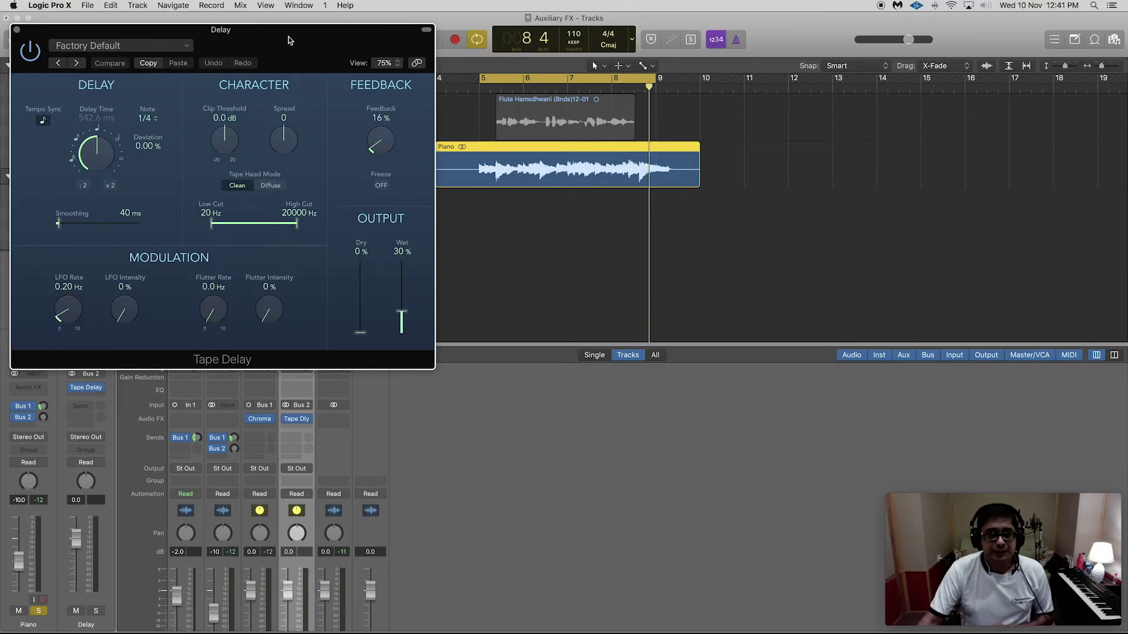
{"action": "left_click_drag", "start_coordinate": [288, 31], "coordinate": [596, 141]}
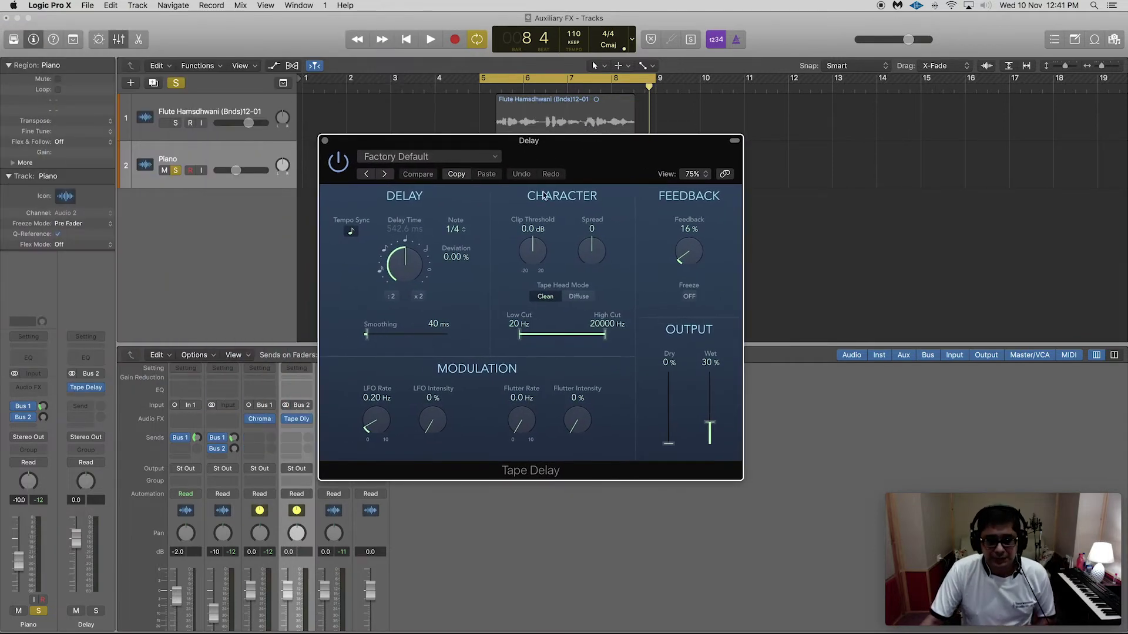
Set the Tape Delay's note value to 1/8 dotted and close the plug-in window
{"action": "left_click", "coordinate": [462, 230]}
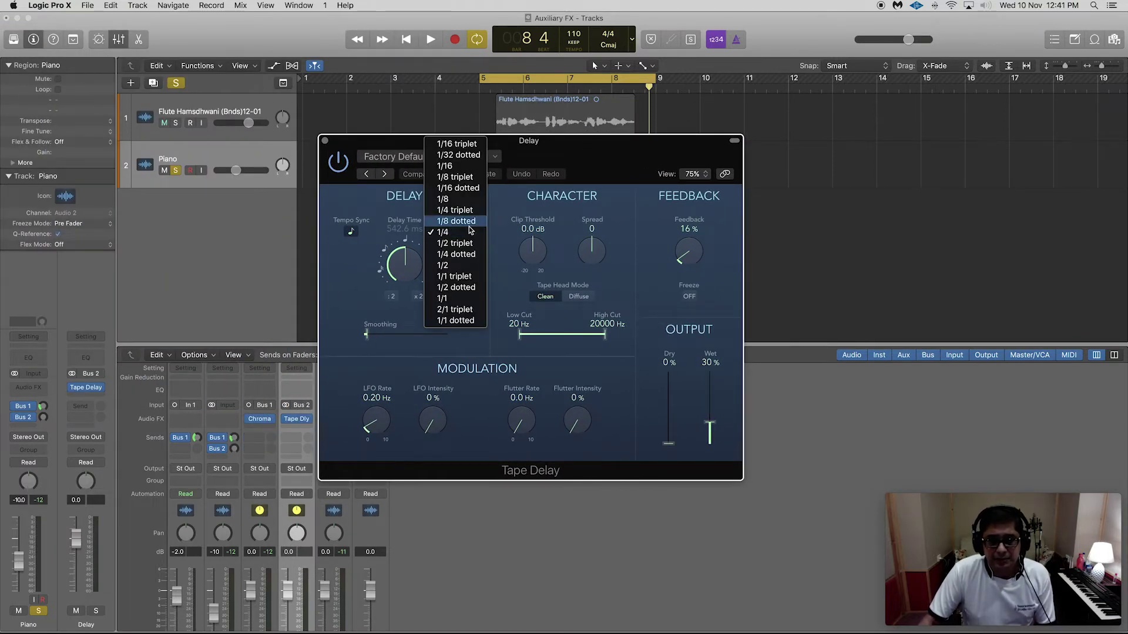
{"action": "left_click", "coordinate": [463, 222]}
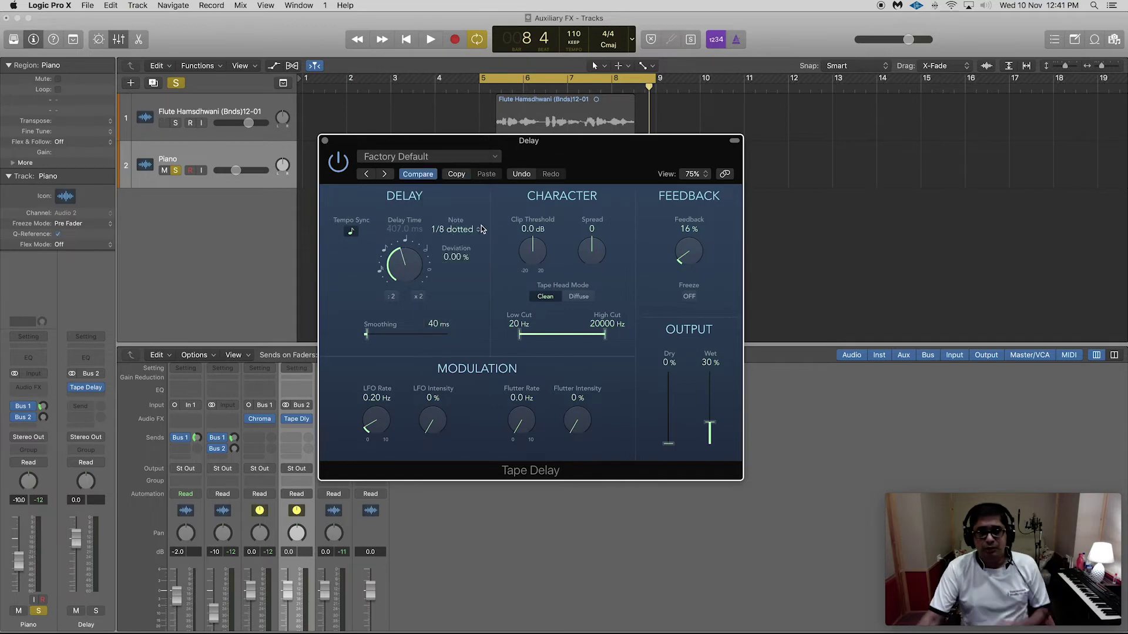
{"action": "left_click", "coordinate": [325, 141]}
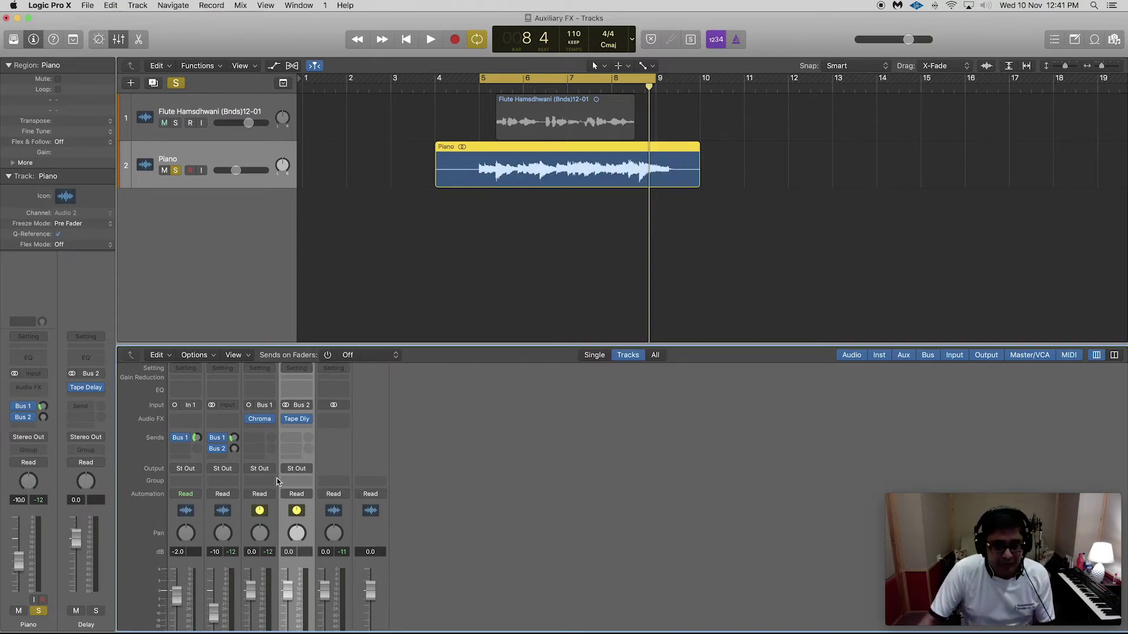
Select the Piano channel strip and reset its Bus 1 send so no signal goes to the reverb
{"action": "scroll", "coordinate": [241, 552], "scroll_direction": "down", "scroll_amount": 3}
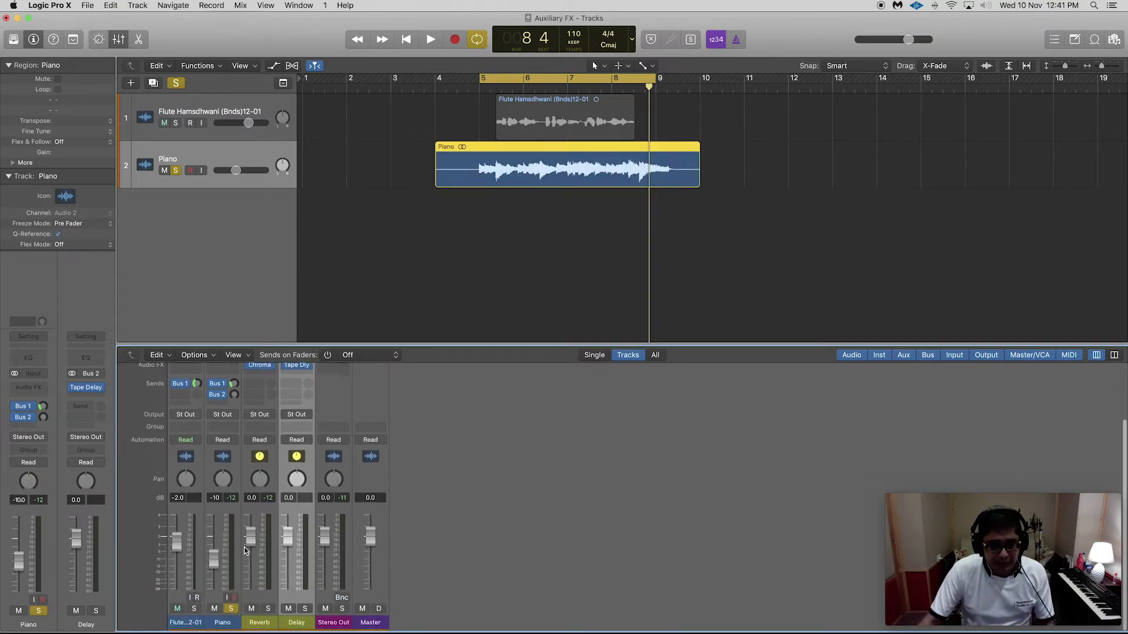
{"action": "left_click", "coordinate": [229, 623]}
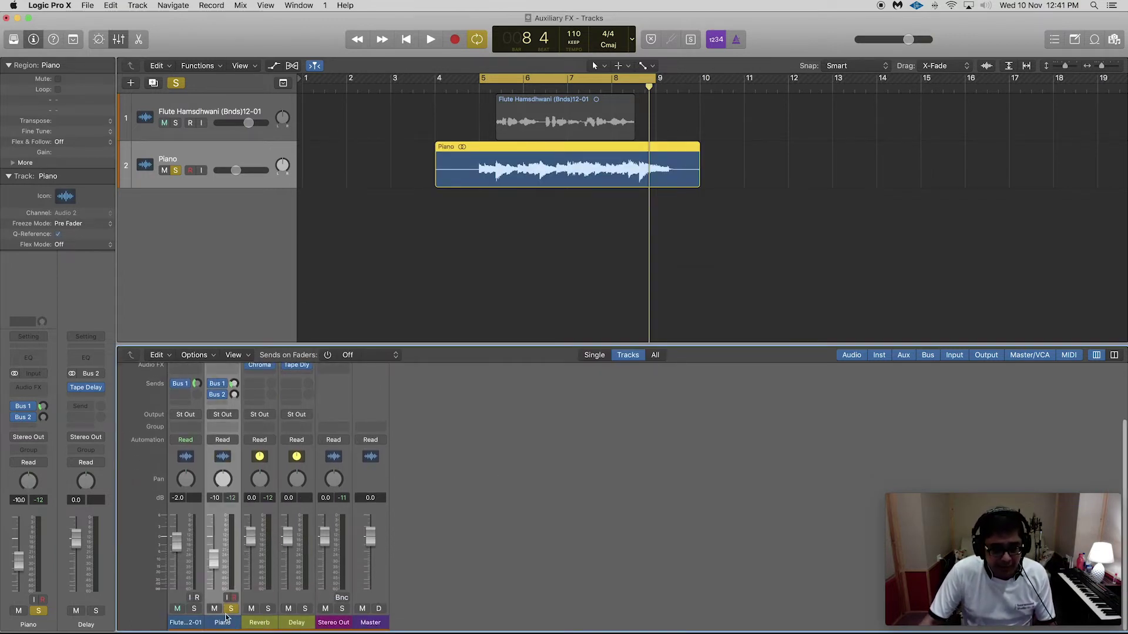
{"action": "left_click", "coordinate": [234, 384]}
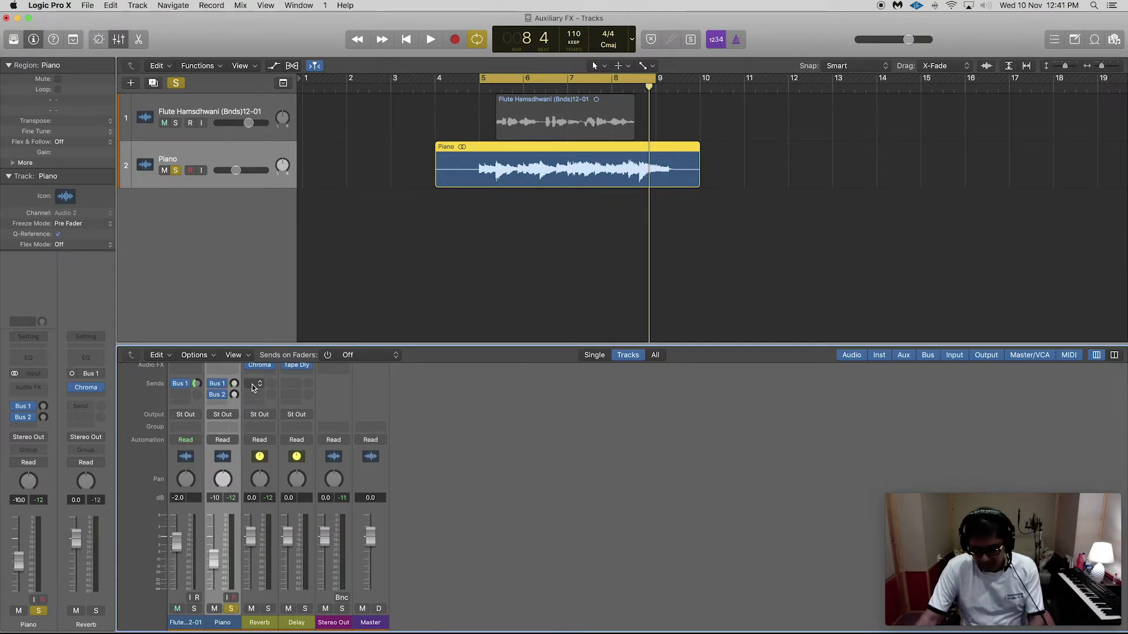
Play the soloed piano from bar 5, raise its Bus 2 send, stop playback and settle the send level at -11.0 dB
{"action": "key", "text": "comma"}
{"action": "key", "text": "comma"}
{"action": "key", "text": "comma"}
{"action": "key", "text": "comma"}
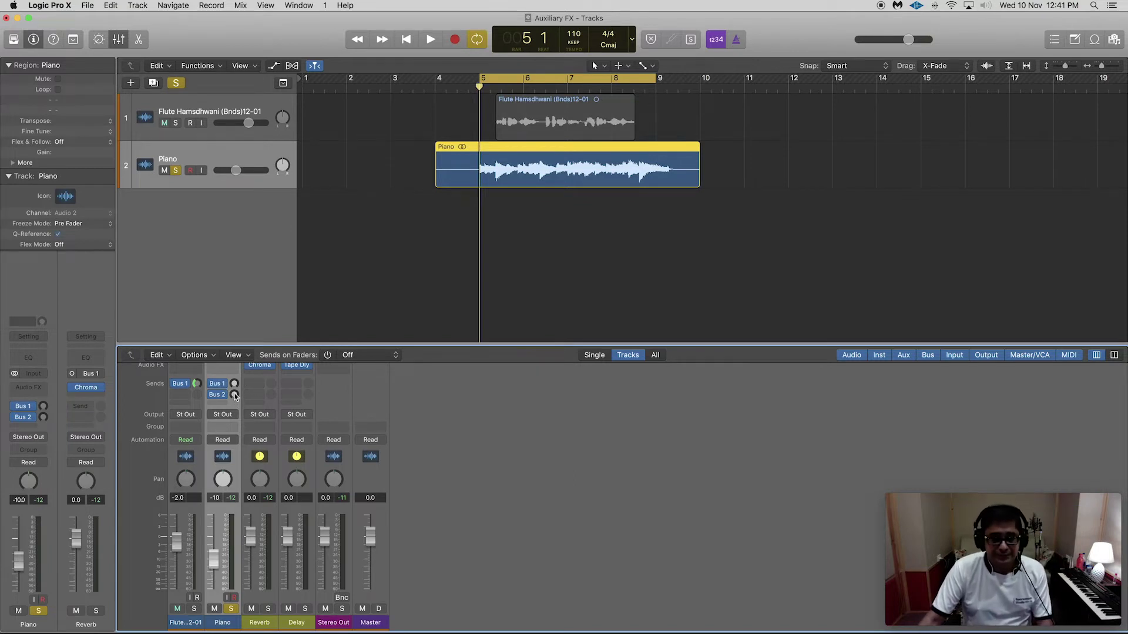
{"action": "key", "text": "space"}
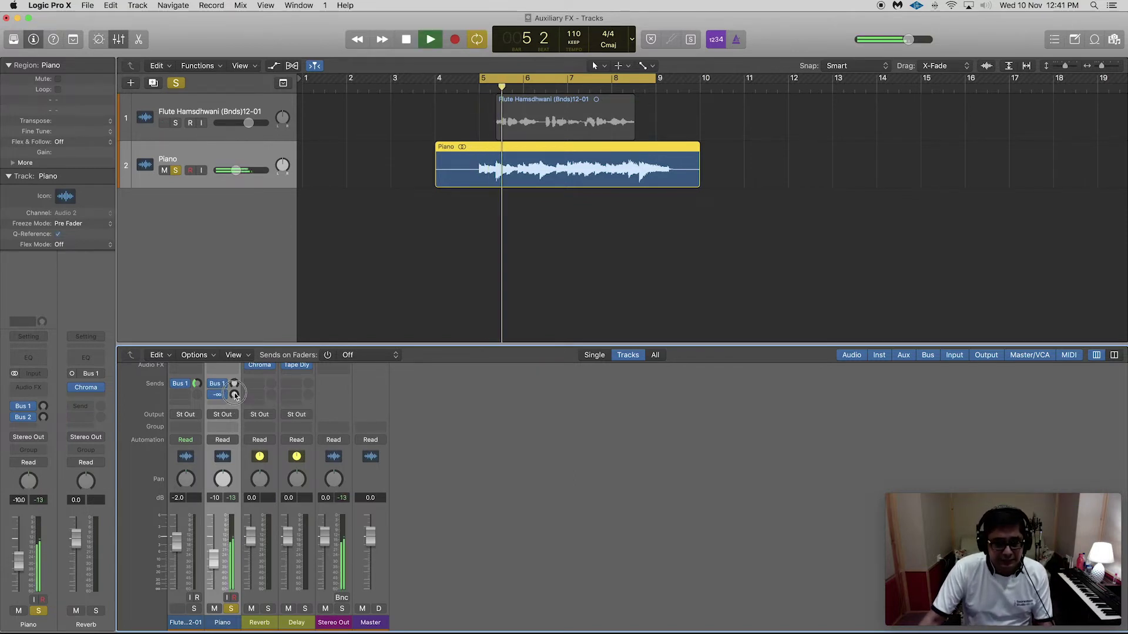
{"action": "left_click_drag", "start_coordinate": [235, 395], "coordinate": [246, 274]}
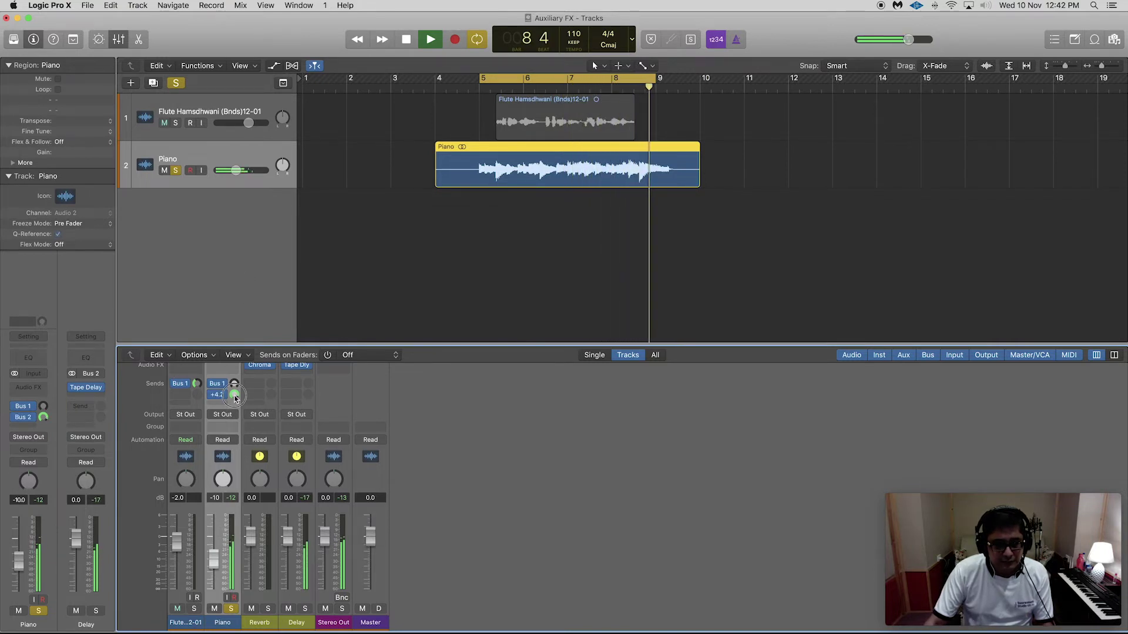
{"action": "left_click_drag", "start_coordinate": [235, 398], "coordinate": [241, 449]}
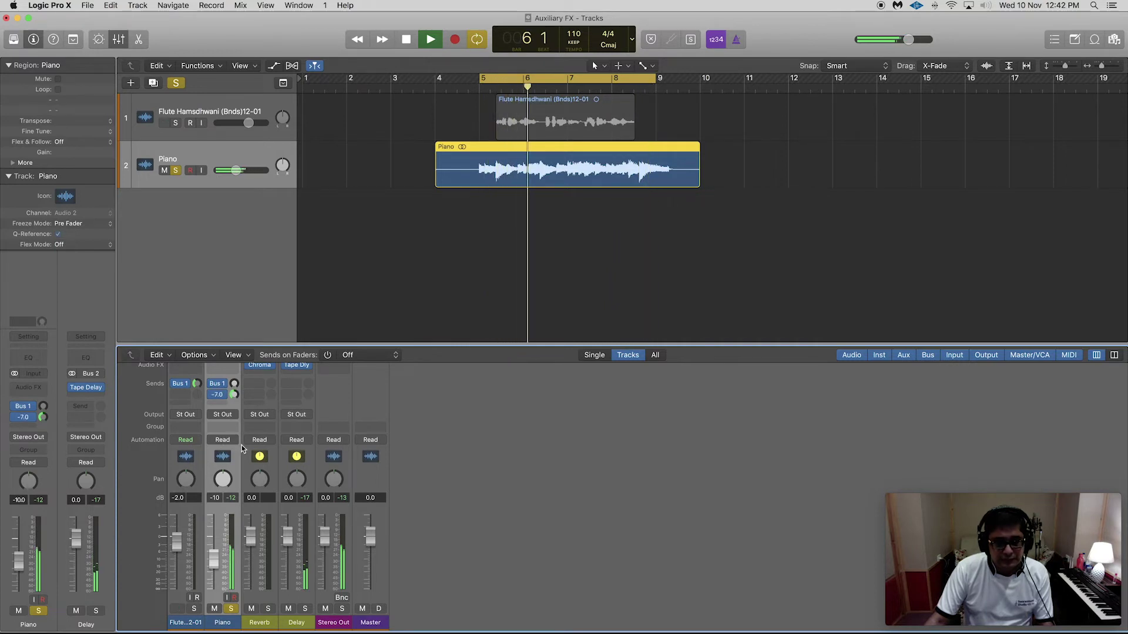
{"action": "key", "text": "space"}
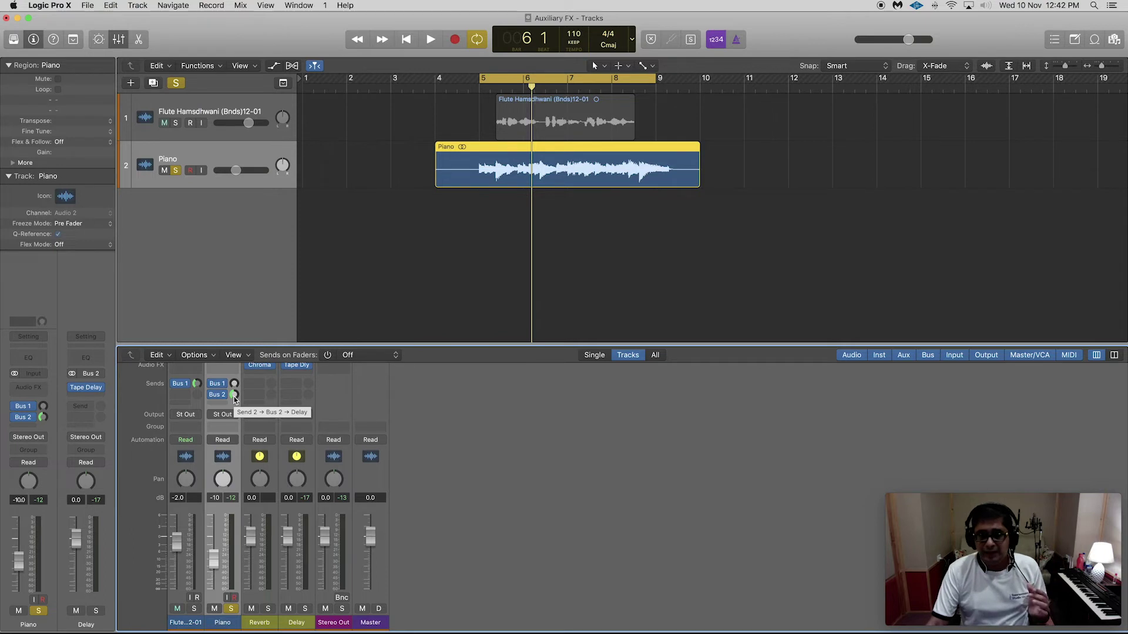
{"action": "left_click", "coordinate": [234, 395]}
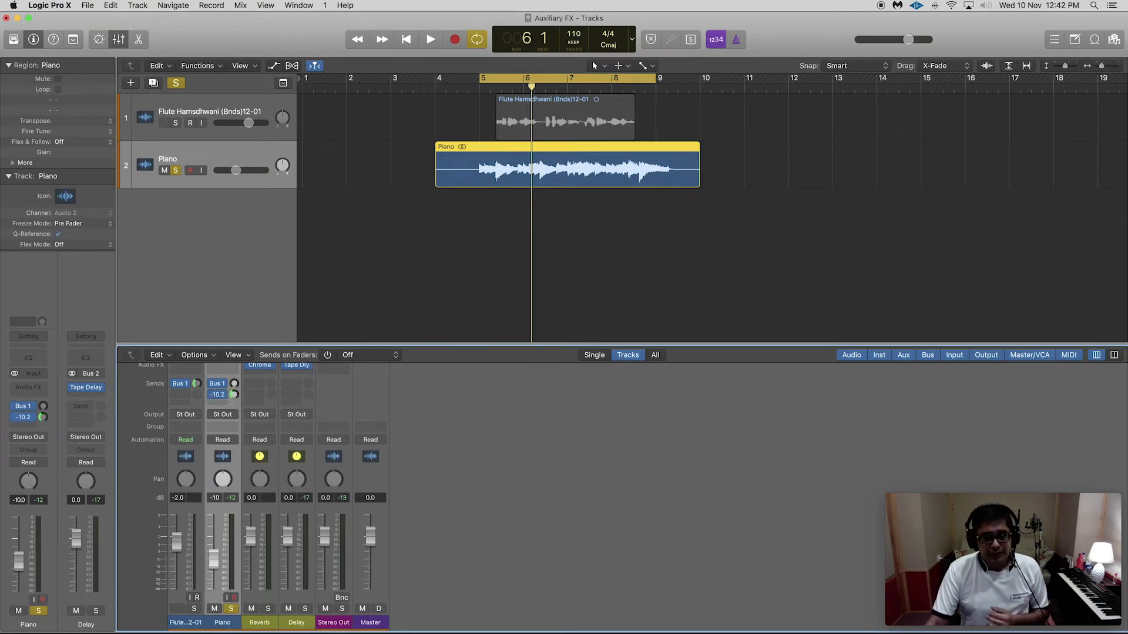
{"action": "left_click_drag", "start_coordinate": [234, 394], "coordinate": [233, 397]}
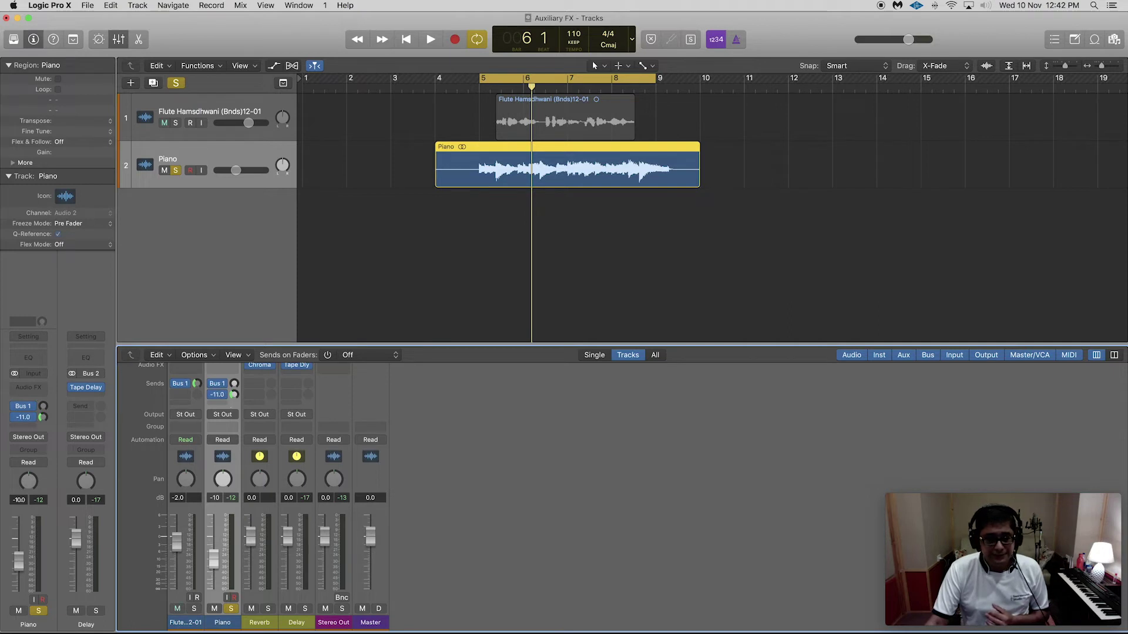
Raise the Piano channel's Bus 2 send to -5.1 dB
{"action": "left_click_drag", "start_coordinate": [237, 397], "coordinate": [237, 400]}
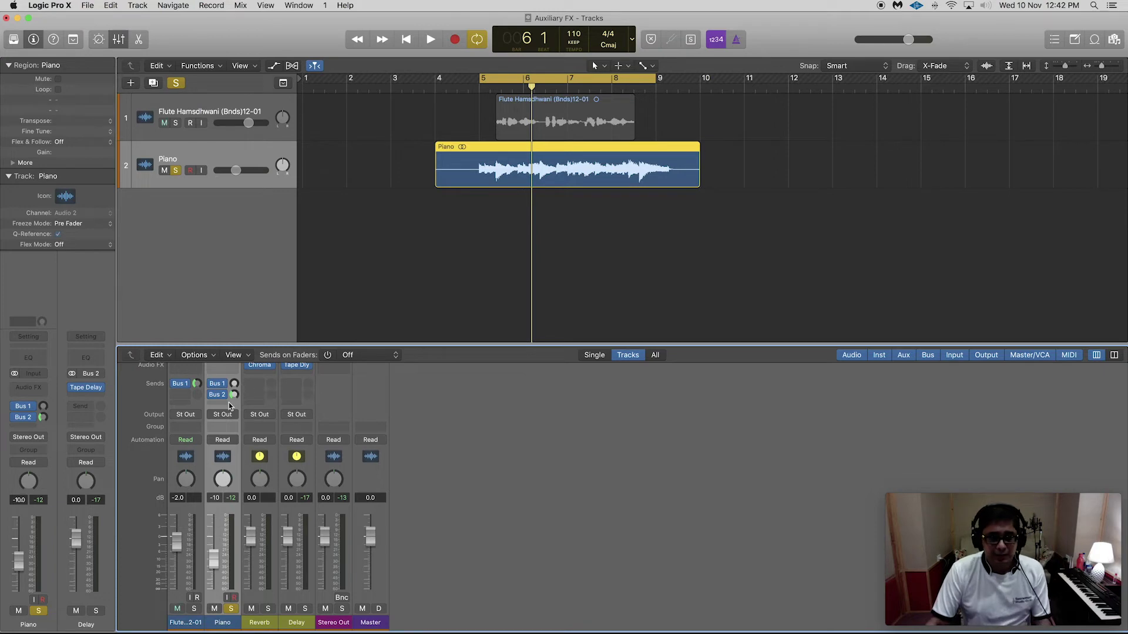
{"action": "left_click_drag", "start_coordinate": [233, 397], "coordinate": [233, 390]}
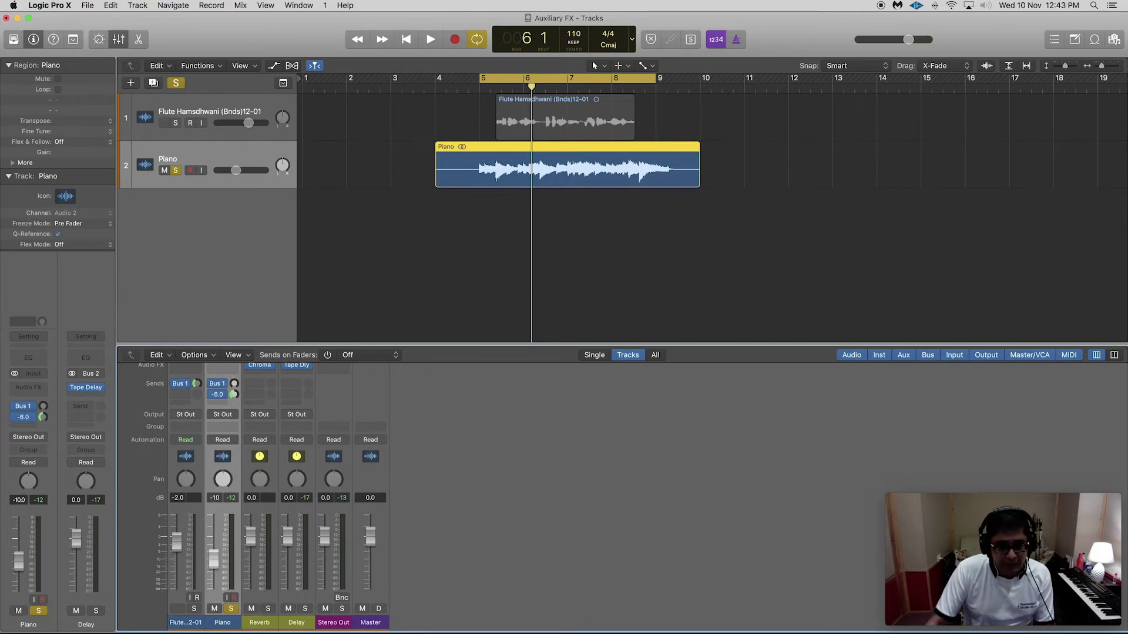
{"action": "left_click_drag", "start_coordinate": [233, 394], "coordinate": [233, 393]}
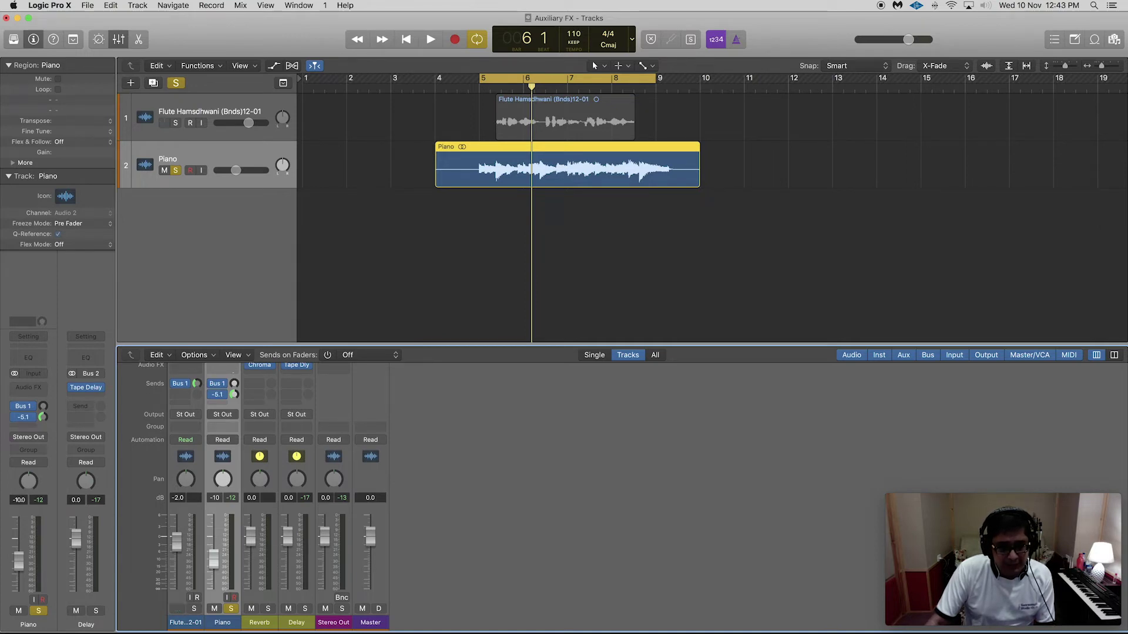
Play the soloed piano from bar 5, raise its Bus 1 send to -6.0 dB, and stop playback
{"action": "key", "text": "space"}
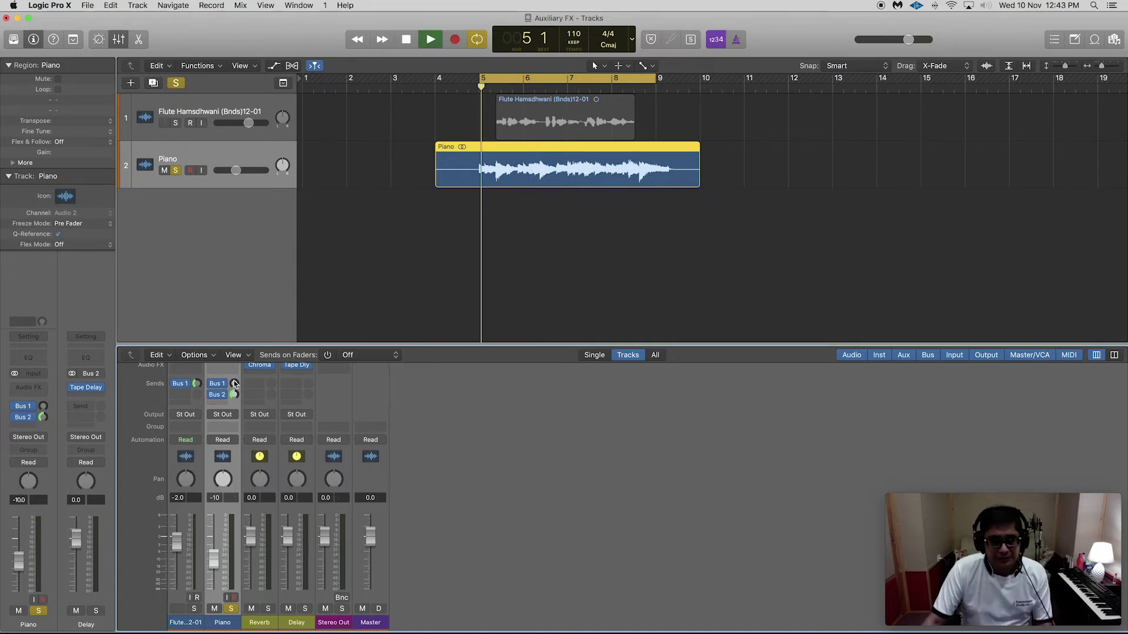
{"action": "left_click_drag", "start_coordinate": [234, 383], "coordinate": [233, 320]}
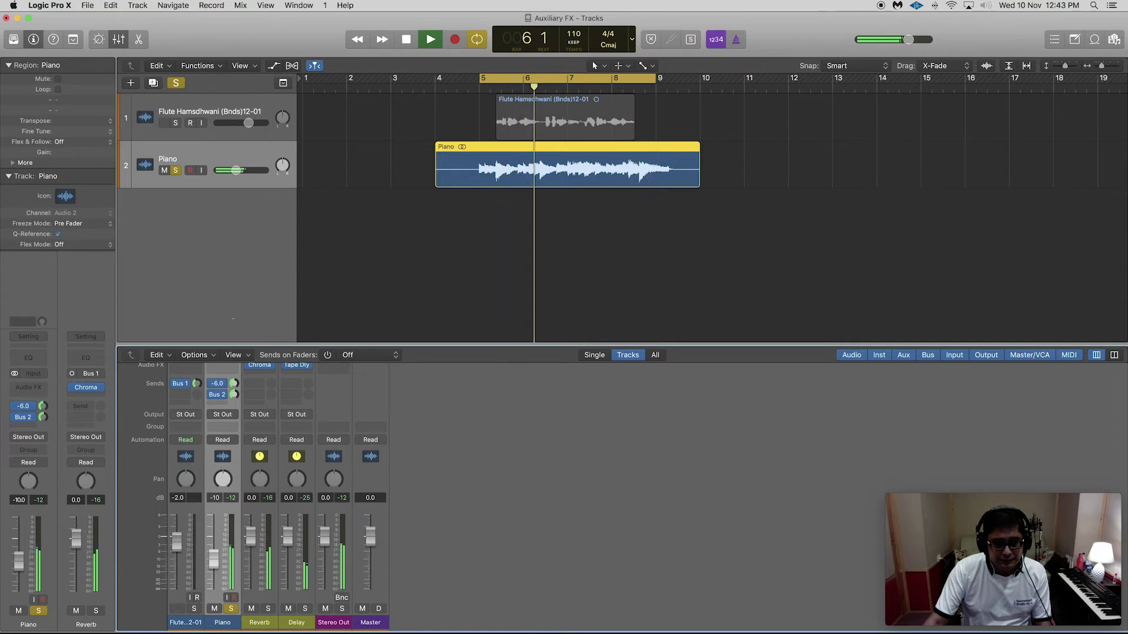
{"action": "key", "text": "space"}
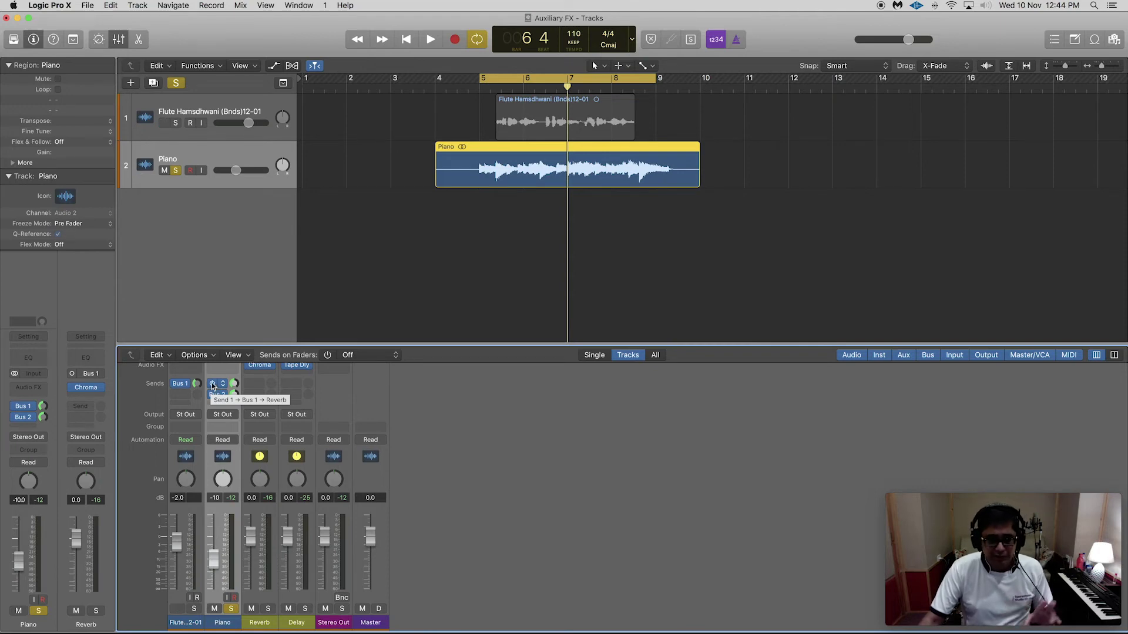
Turn the Piano's Bus 1 send down, bring its level back up, and bypass that send
{"action": "left_click_drag", "start_coordinate": [234, 384], "coordinate": [235, 434]}
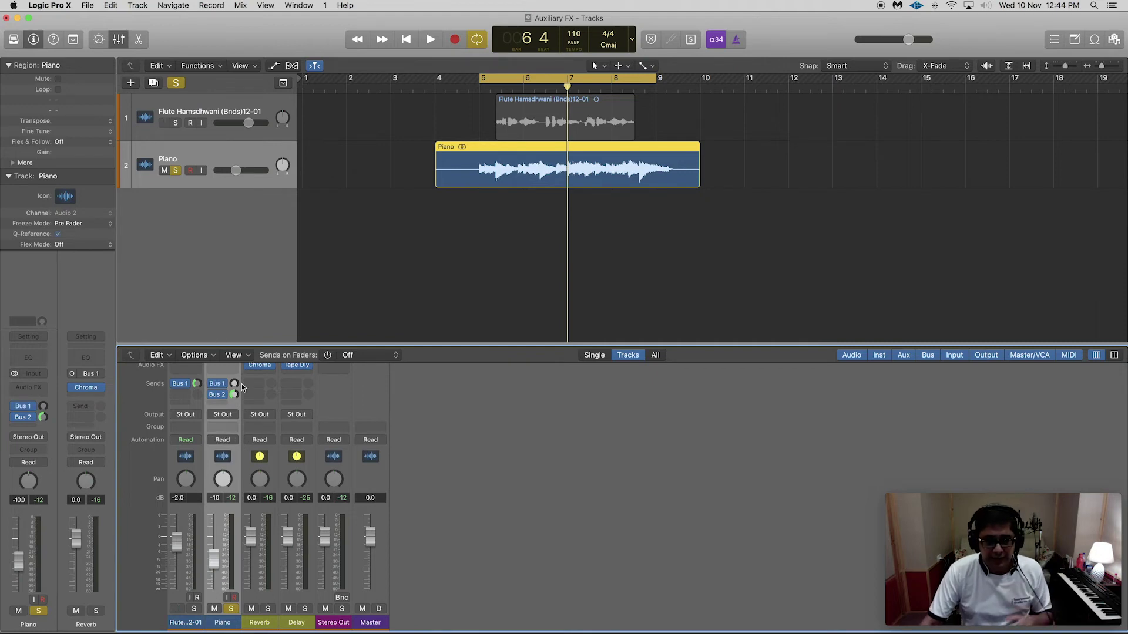
{"action": "left_click_drag", "start_coordinate": [235, 385], "coordinate": [235, 379]}
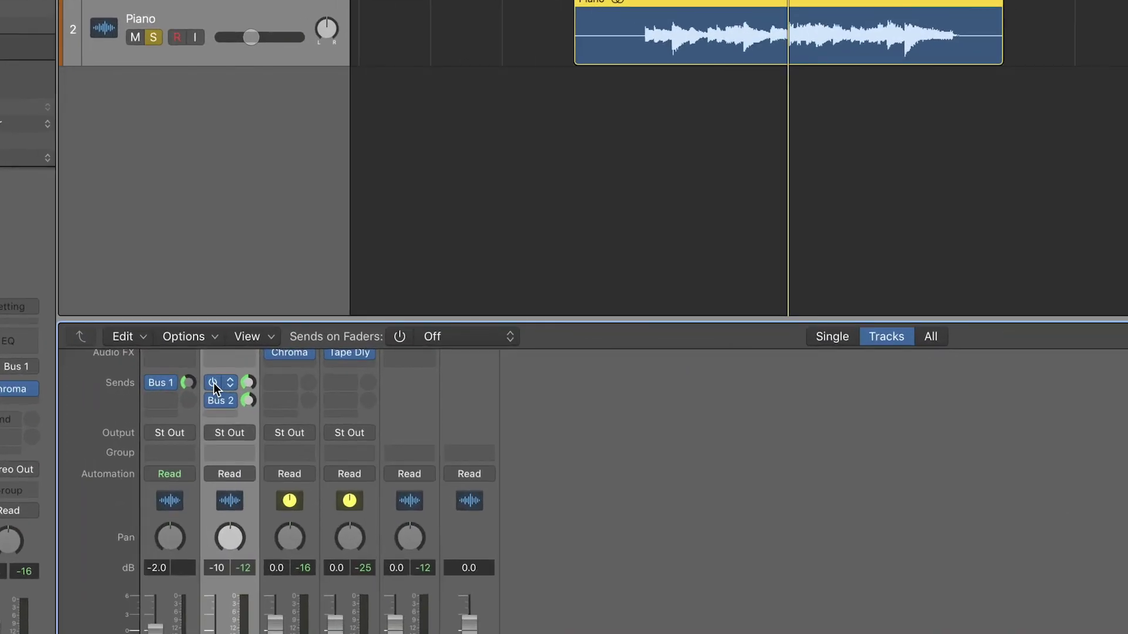
{"action": "left_click", "coordinate": [213, 383]}
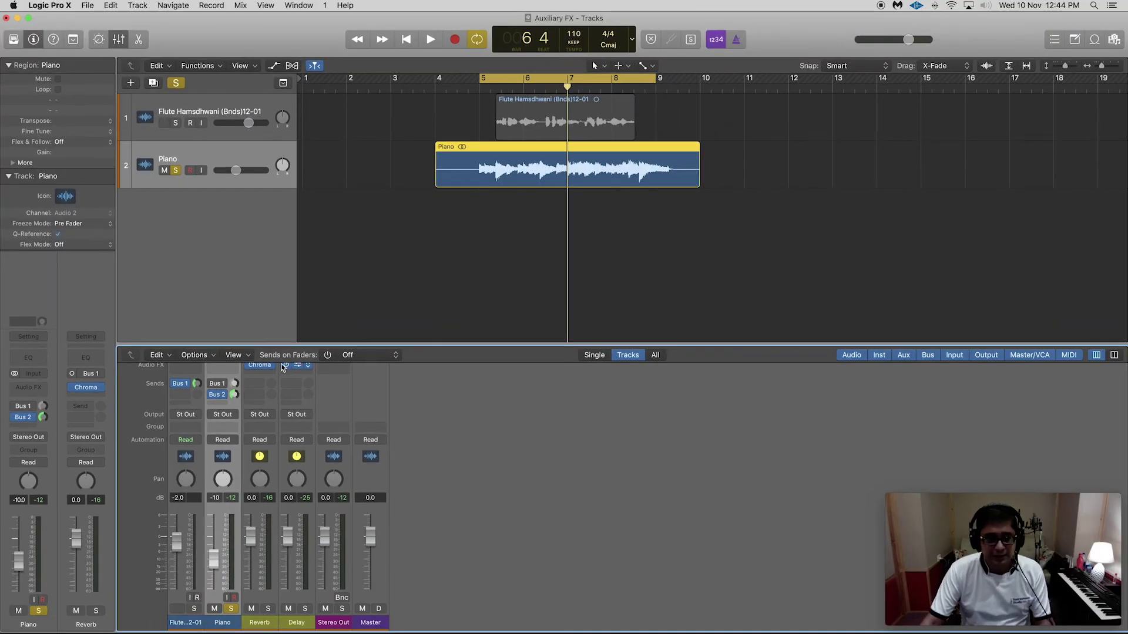
Play the soloed piano, raise its Bus 2 send to -1.0 dB, and stop playback
{"action": "key", "text": "space"}
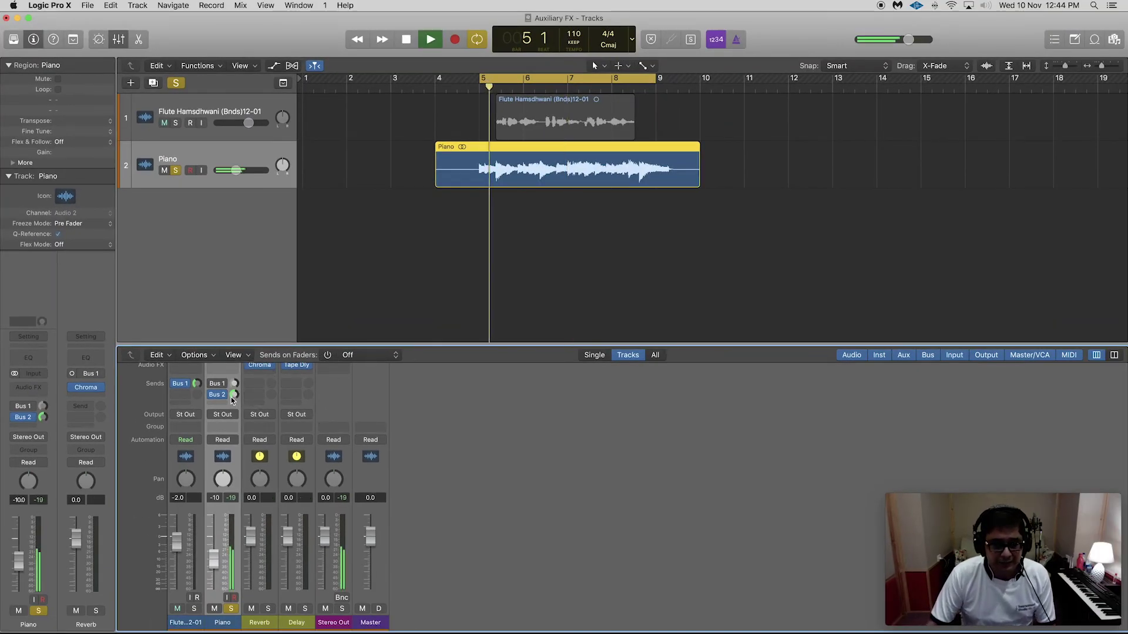
{"action": "mouse_move", "coordinate": [235, 394]}
{"action": "left_mouse_down"}
{"action": "mouse_move", "coordinate": [232, 376]}
{"action": "mouse_move", "coordinate": [234, 389]}
{"action": "left_mouse_up"}
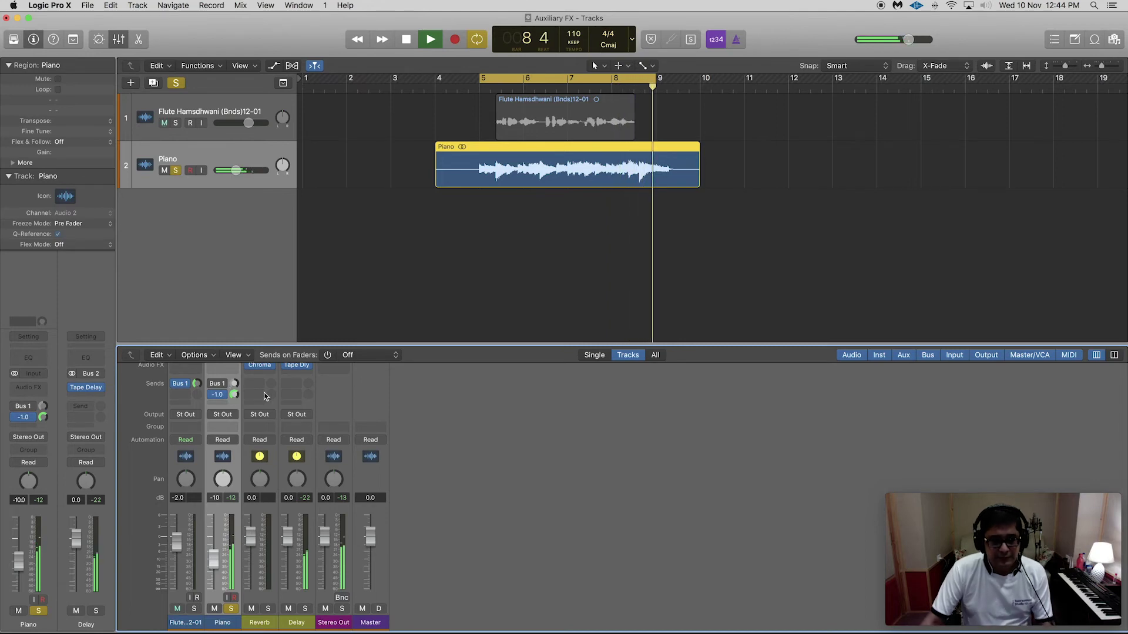
{"action": "key", "text": "space"}
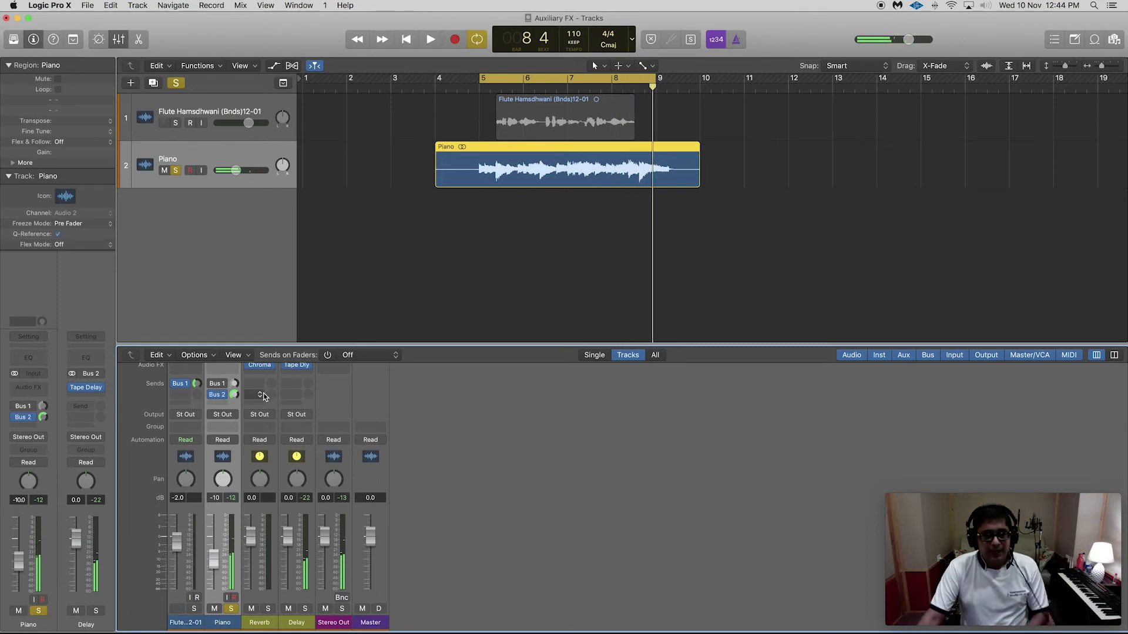
Unsolo the Piano track, bypass its Bus 2 send and reactivate its Bus 1 send
{"action": "left_click", "coordinate": [176, 170]}
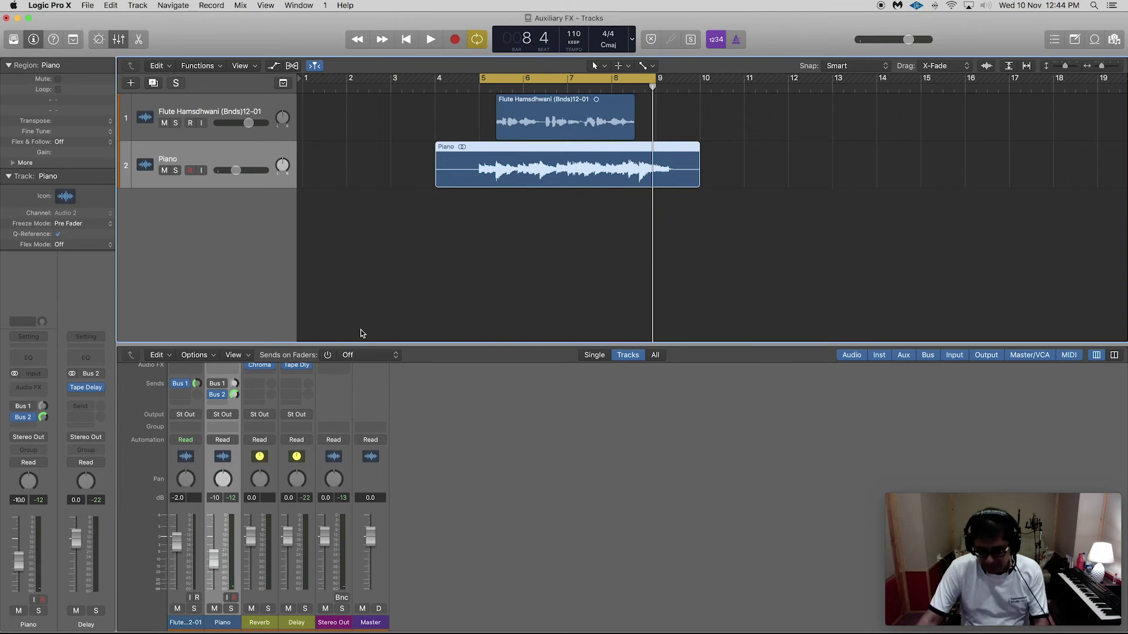
{"action": "key", "text": "Return"}
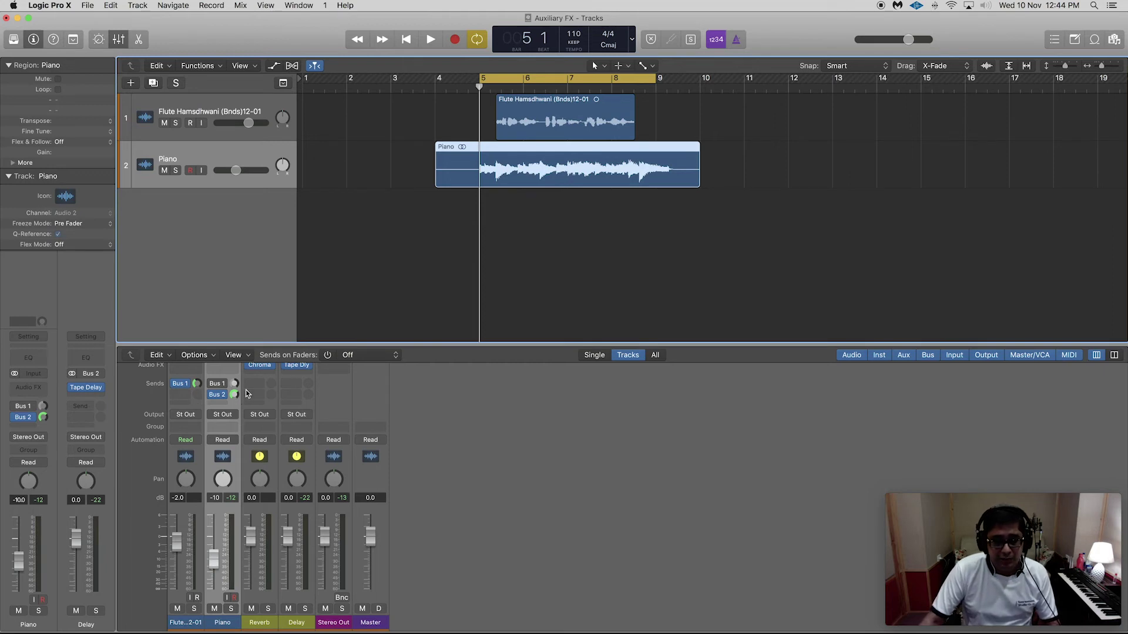
{"action": "left_click", "coordinate": [213, 394]}
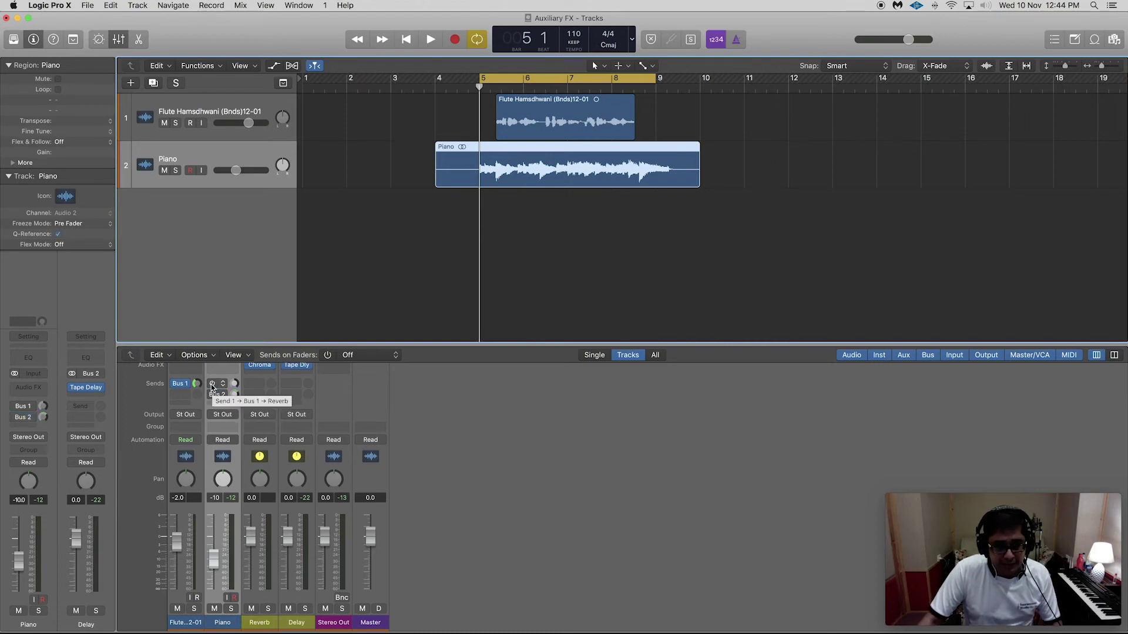
{"action": "left_click", "coordinate": [212, 384]}
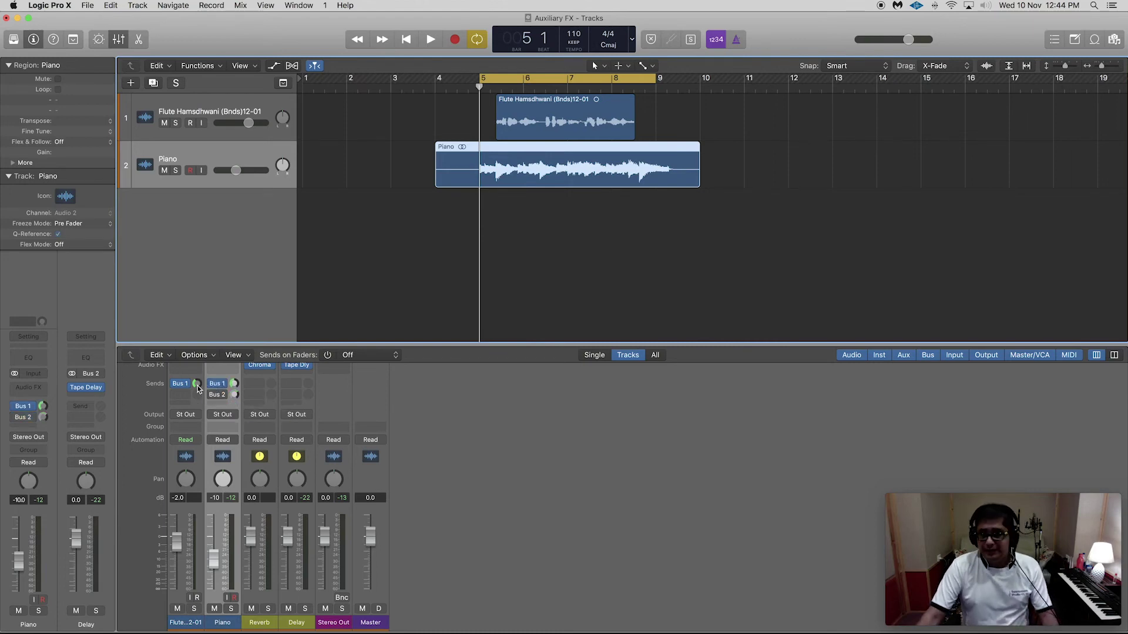
Select the Flute channel, play both tracks together from bar 5, stop, and settle the flute's Bus 1 send at -15.0 dB
{"action": "left_click", "coordinate": [183, 621]}
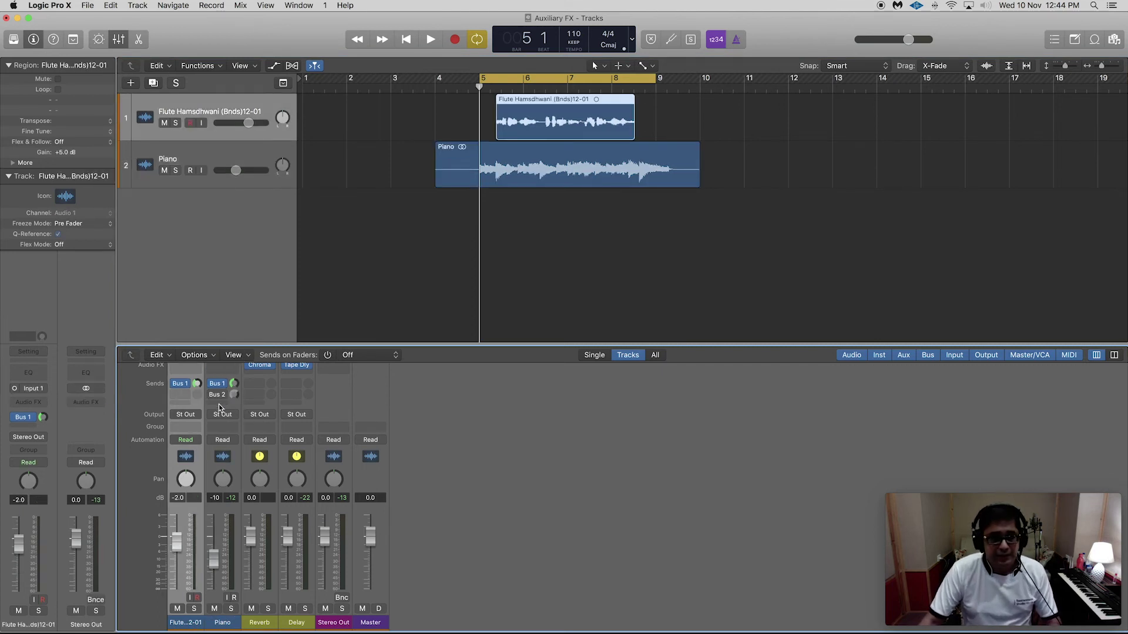
{"action": "key", "text": "space"}
{"action": "left_click", "coordinate": [197, 384]}
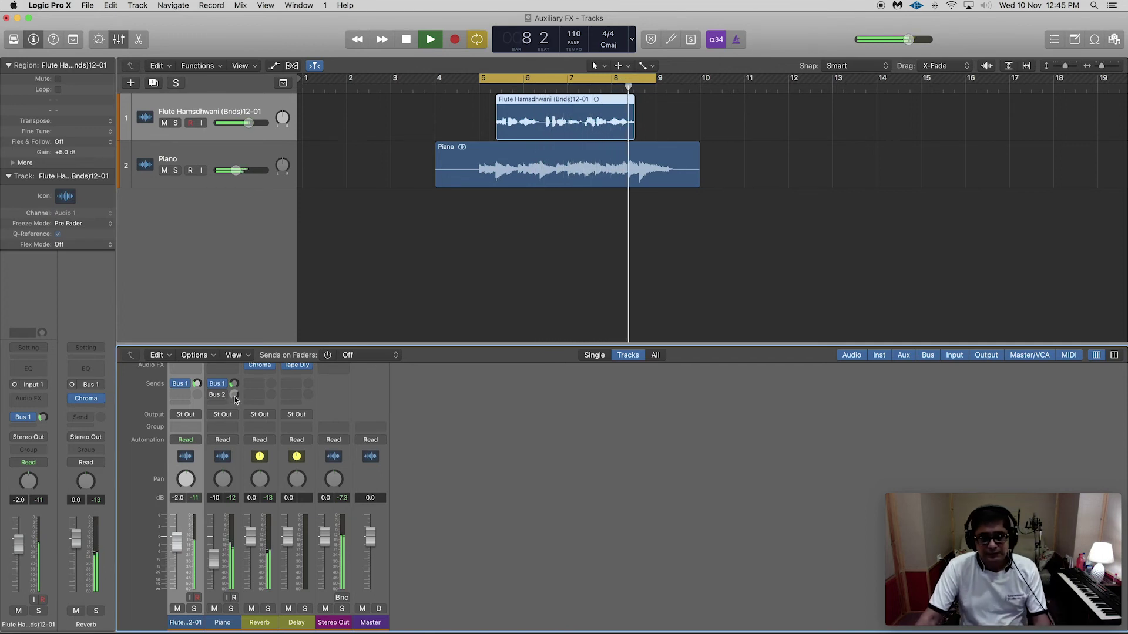
{"action": "key", "text": "space"}
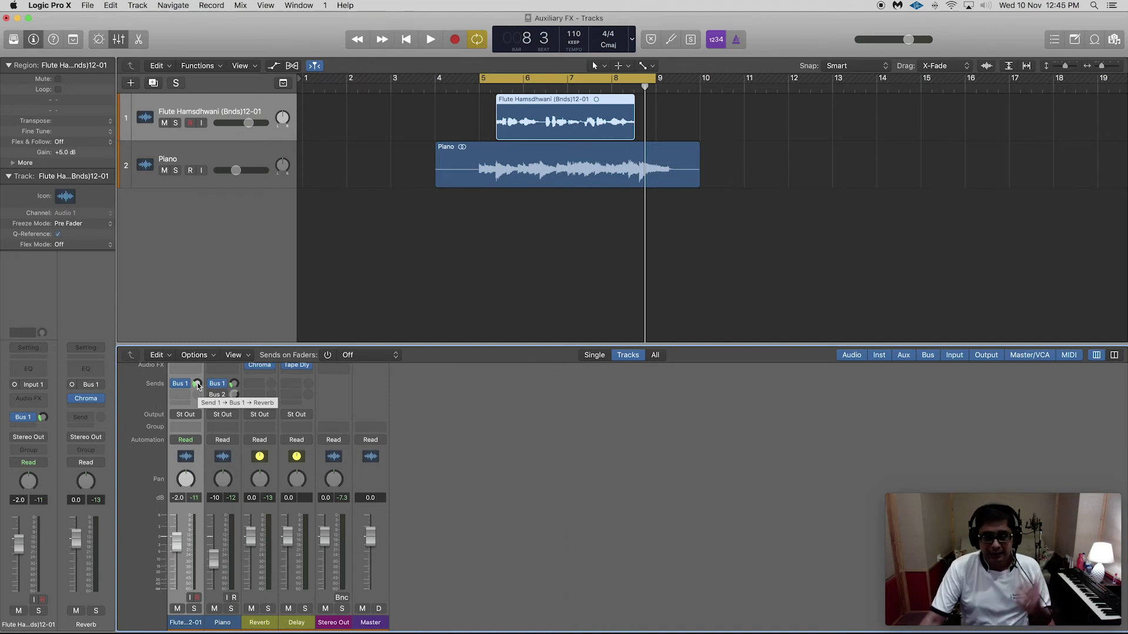
{"action": "left_click_drag", "start_coordinate": [196, 385], "coordinate": [196, 385]}
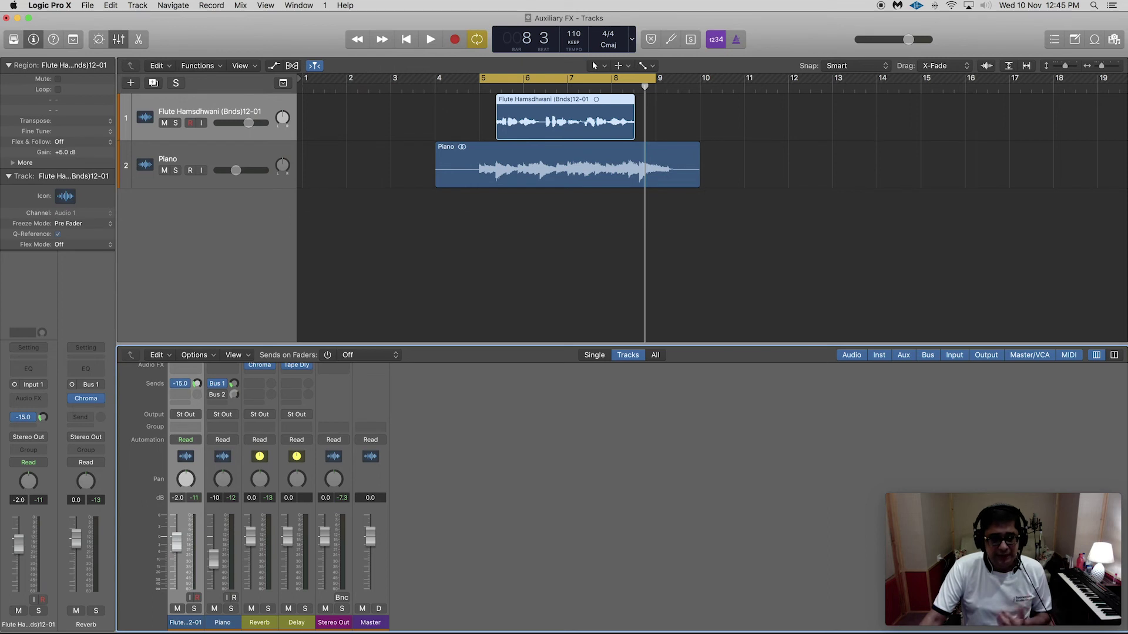
Select the Piano channel, adjust its Bus 1 send level, and move the playhead back to bar 6
{"action": "left_click", "coordinate": [234, 384]}
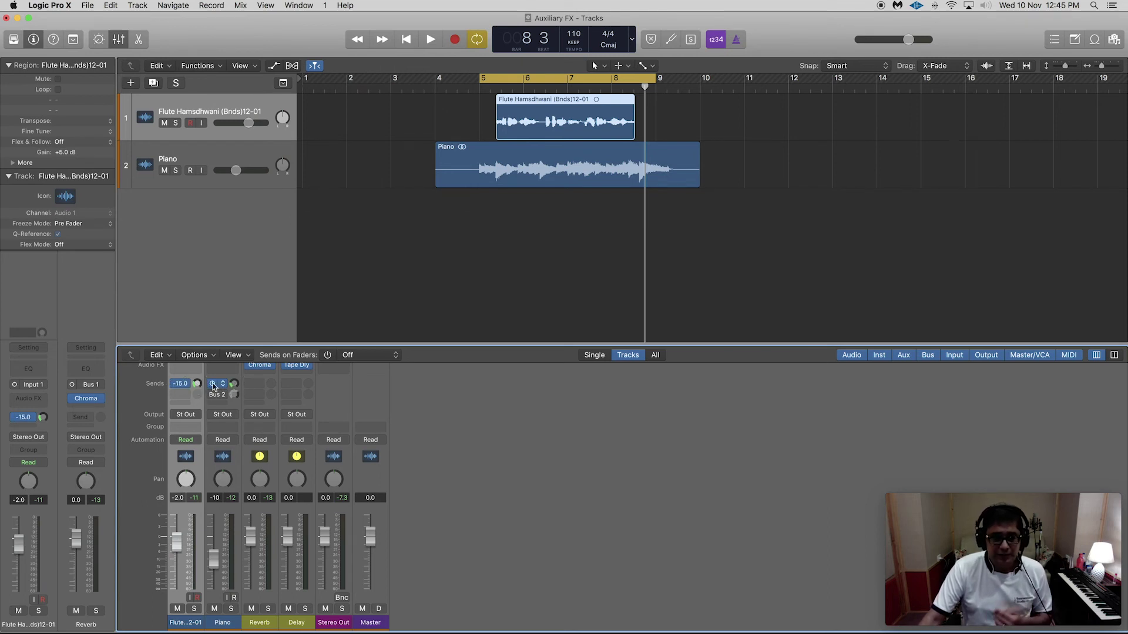
{"action": "left_click", "coordinate": [233, 385]}
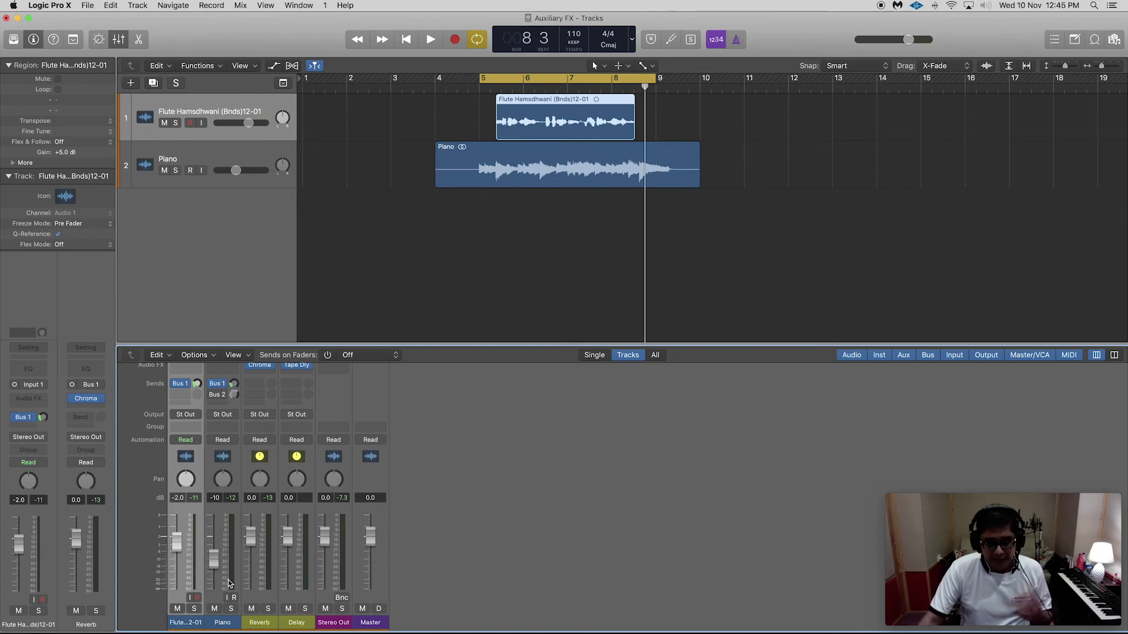
{"action": "left_click", "coordinate": [219, 456]}
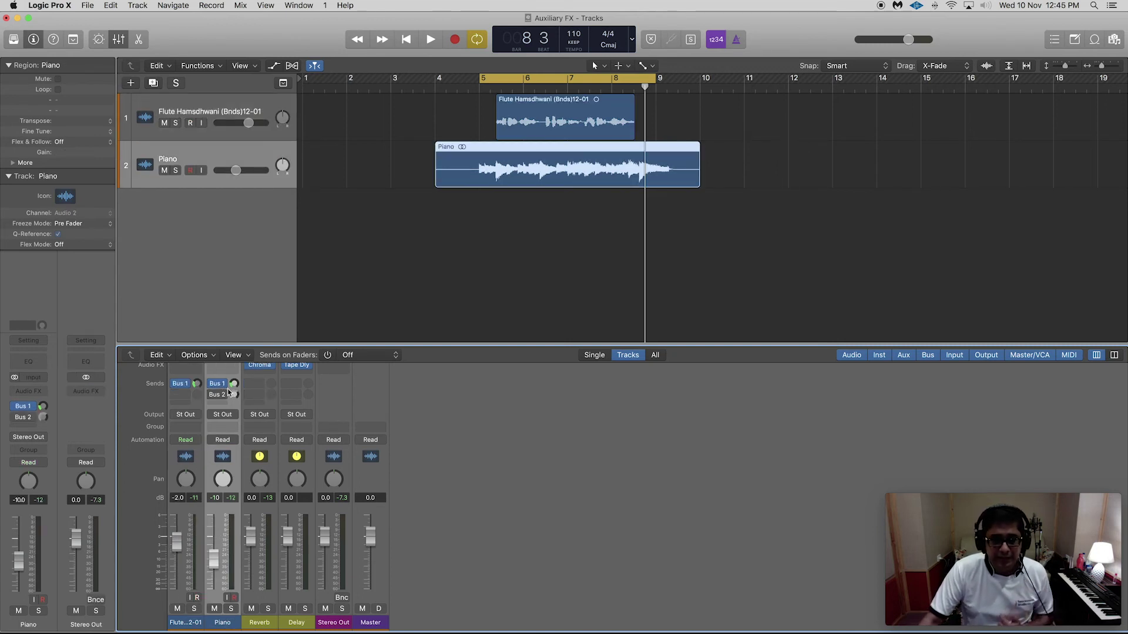
{"action": "left_click_drag", "start_coordinate": [233, 377], "coordinate": [233, 372]}
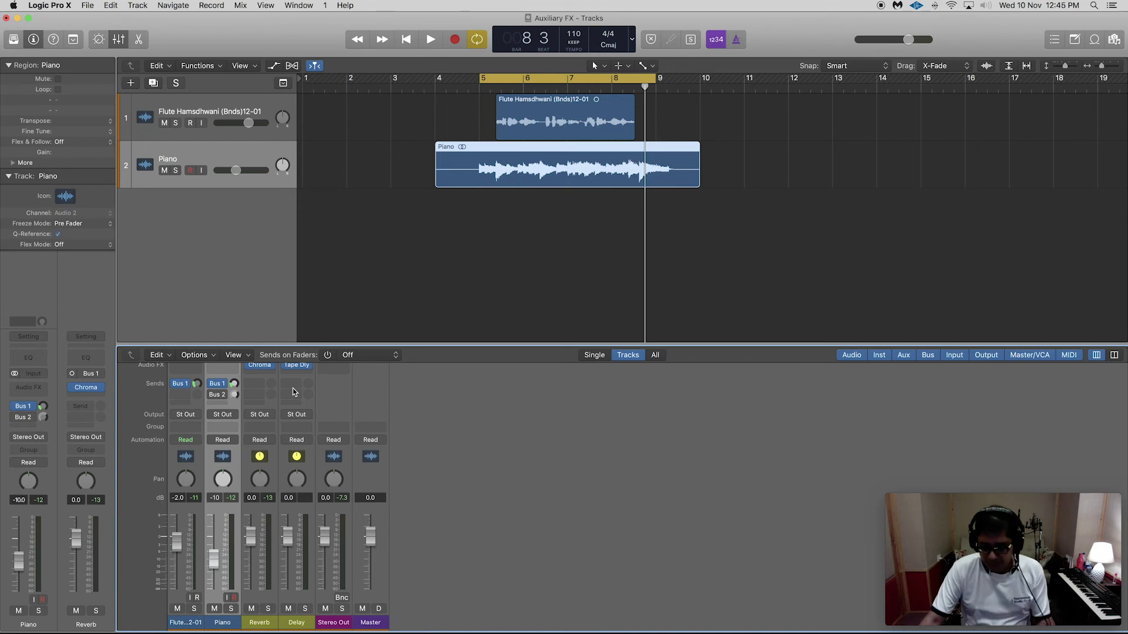
{"action": "key", "text": "comma"}
{"action": "key", "text": "comma"}
{"action": "key", "text": "comma"}
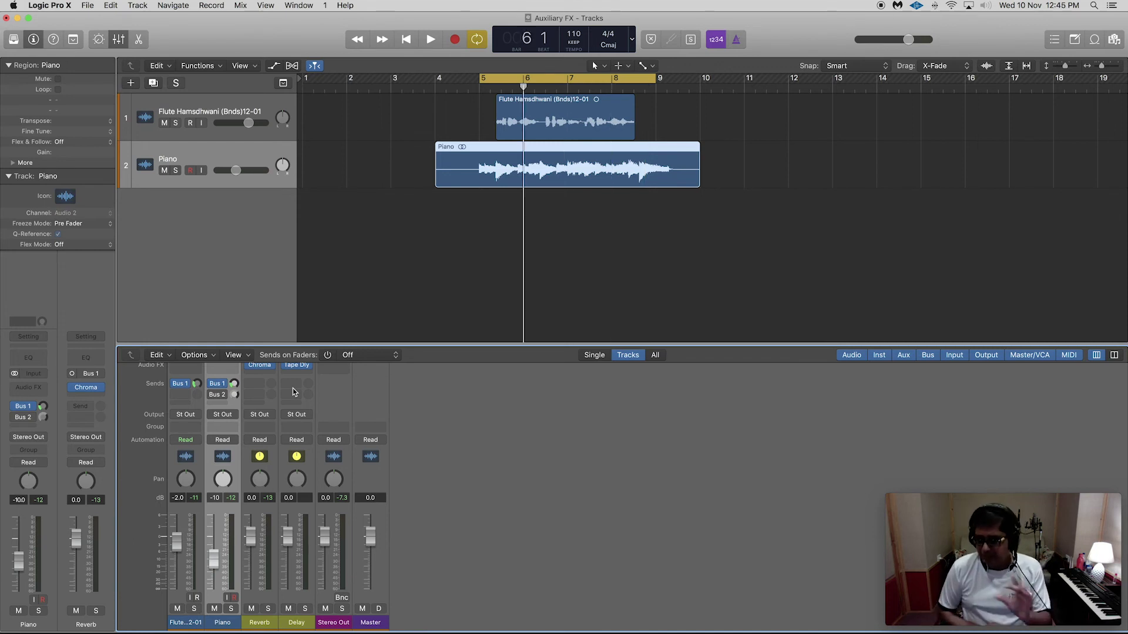